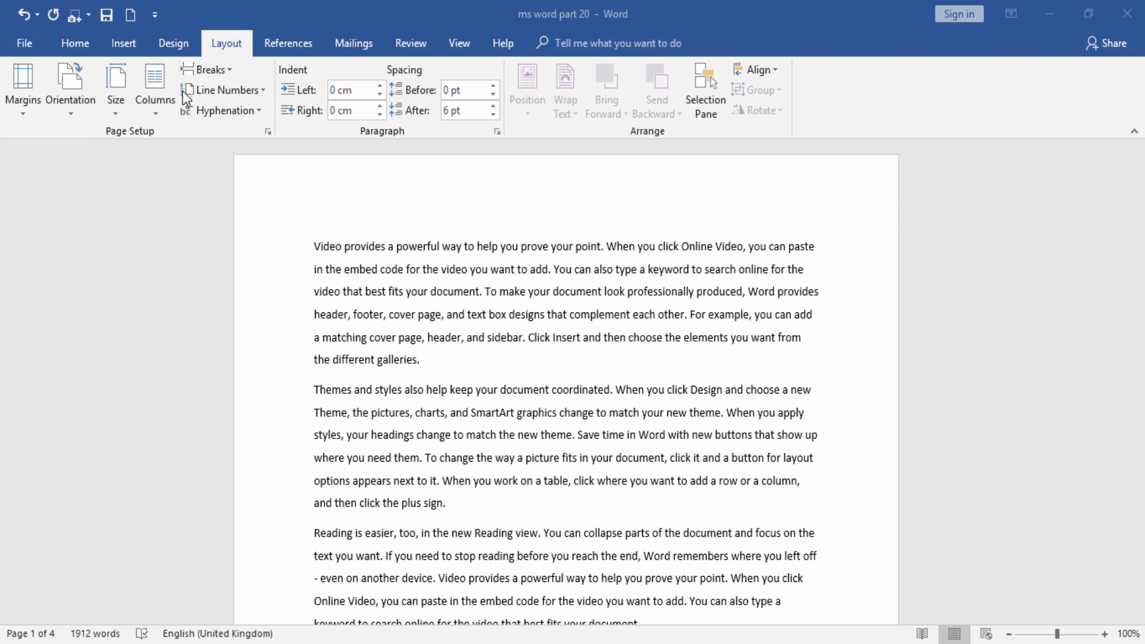
- Check the break types without inserting one, then scroll down through the document and back up
click(230, 71)
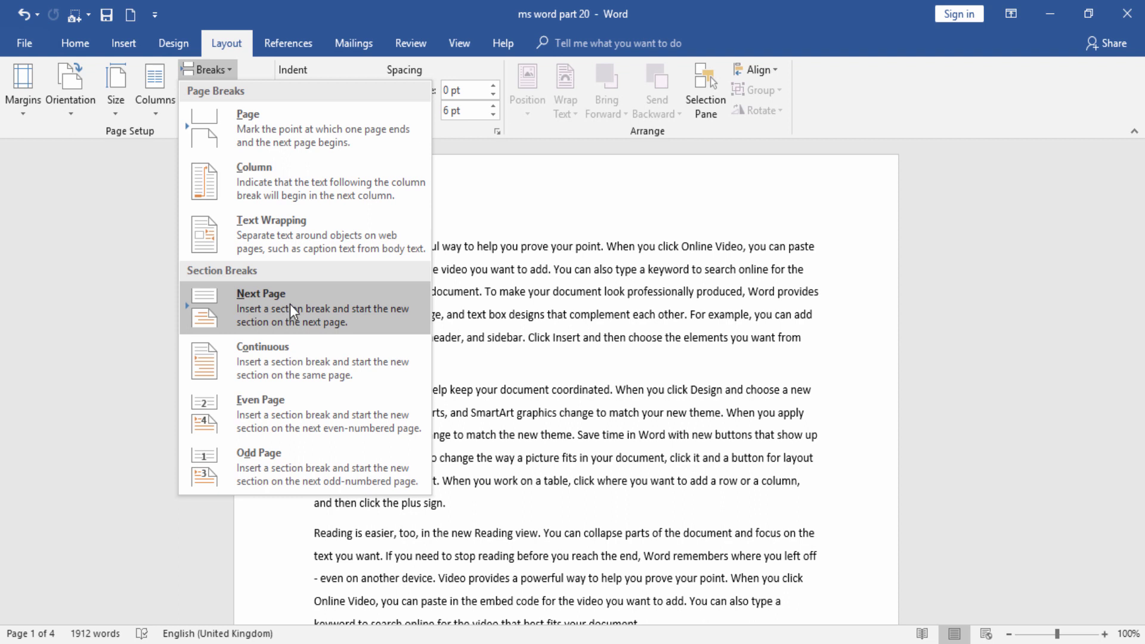
click(504, 365)
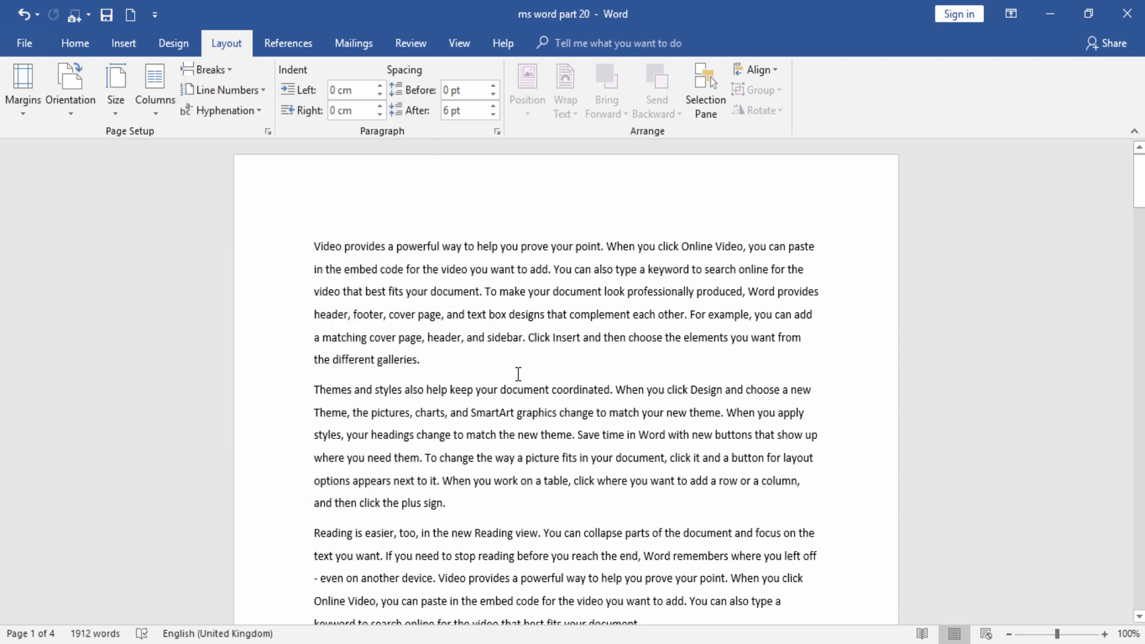
scroll(518, 374, down, 1)
scroll(518, 373, down, 3)
scroll(520, 371, down, 4)
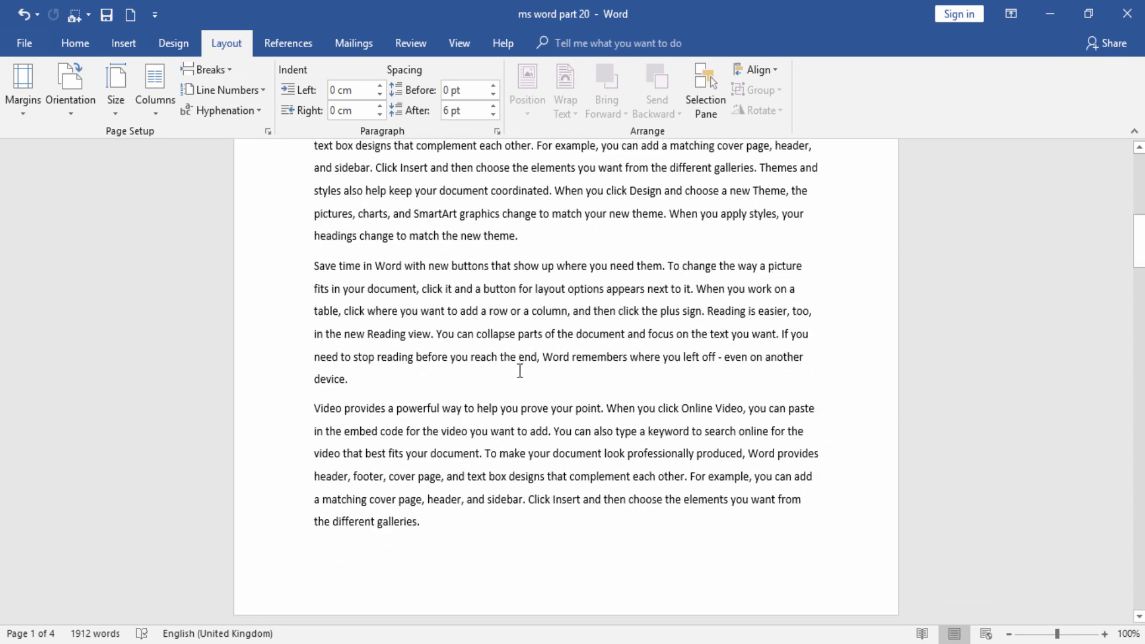
scroll(520, 371, down, 3)
scroll(520, 370, down, 5)
scroll(521, 369, down, 3)
scroll(522, 367, down, 3)
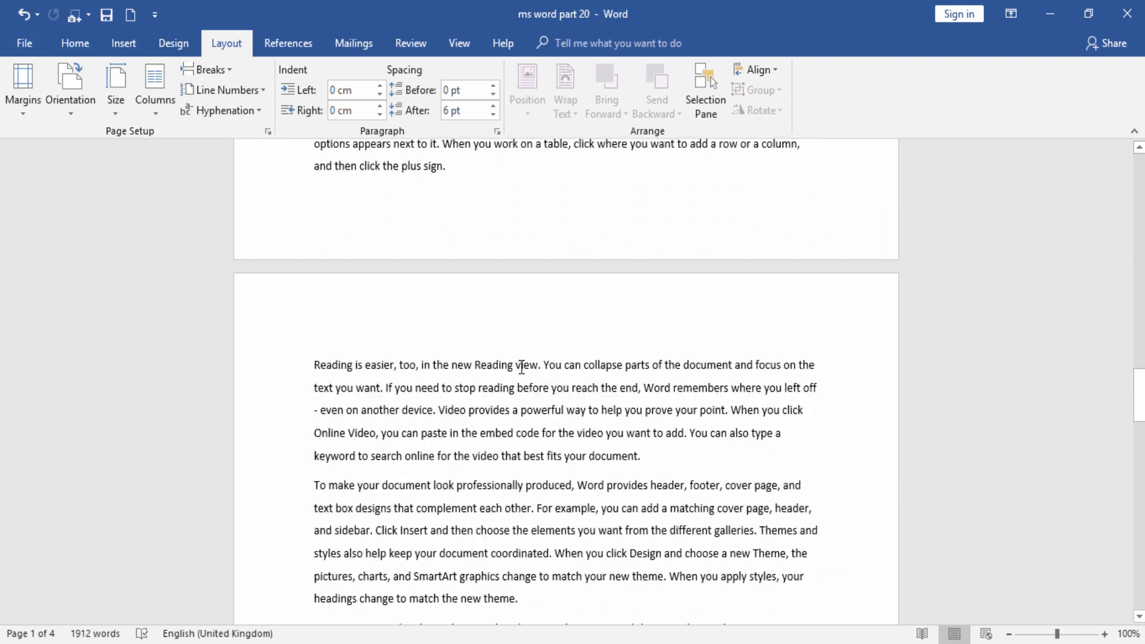
scroll(522, 367, down, 4)
scroll(522, 369, down, 3)
scroll(521, 370, down, 3)
scroll(521, 372, down, 4)
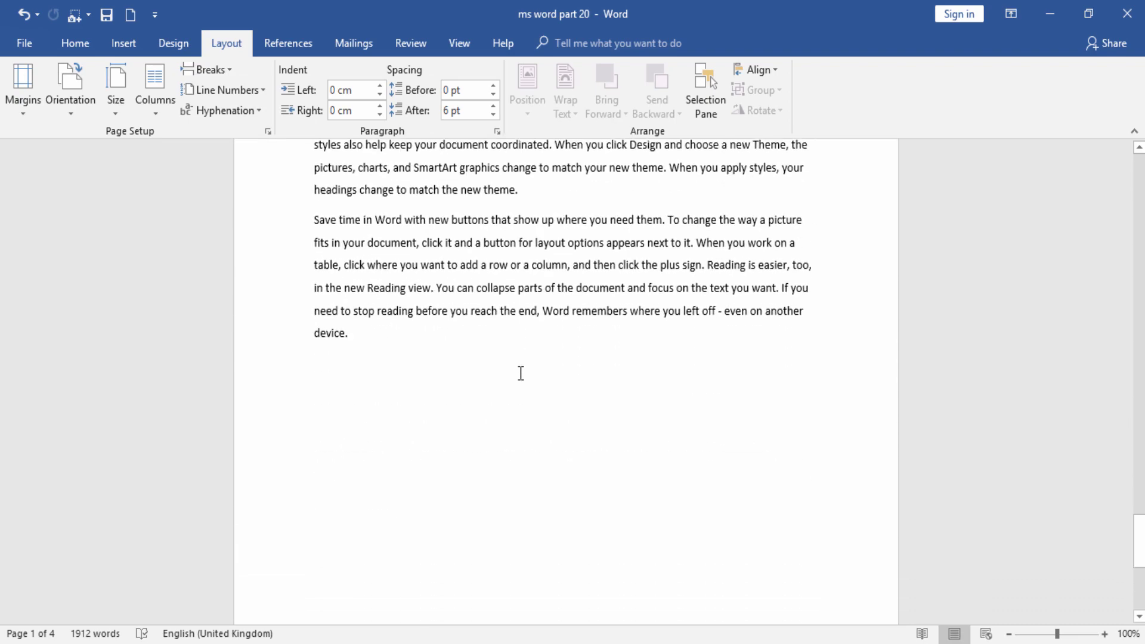
scroll(590, 435, up, 2)
scroll(593, 437, up, 4)
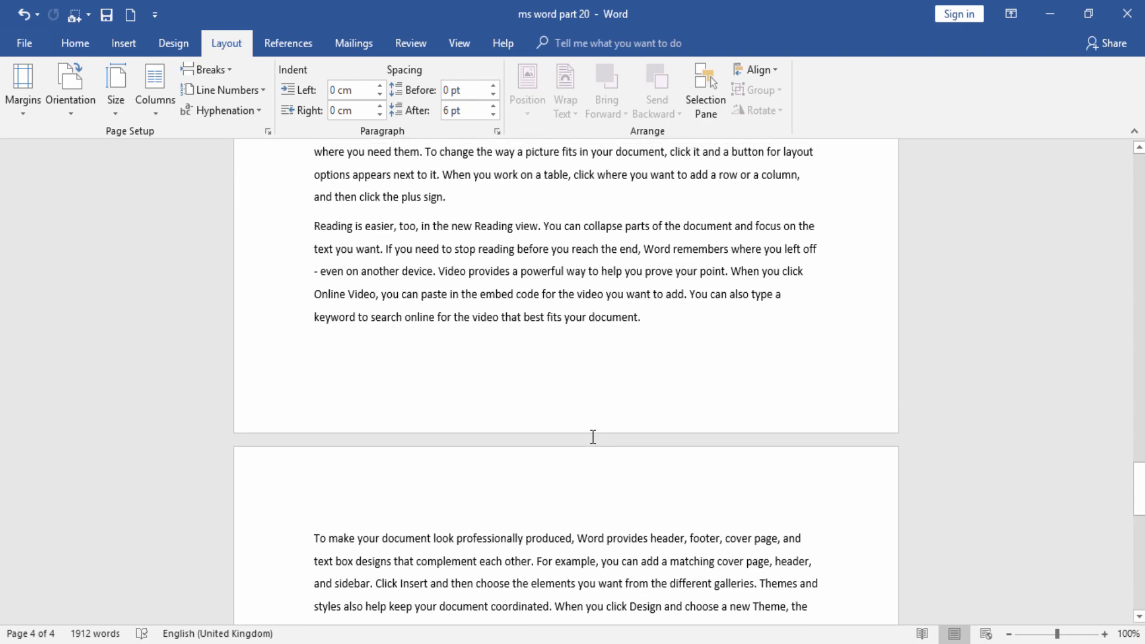
scroll(593, 437, up, 4)
scroll(594, 437, up, 4)
scroll(593, 437, up, 3)
scroll(594, 437, up, 3)
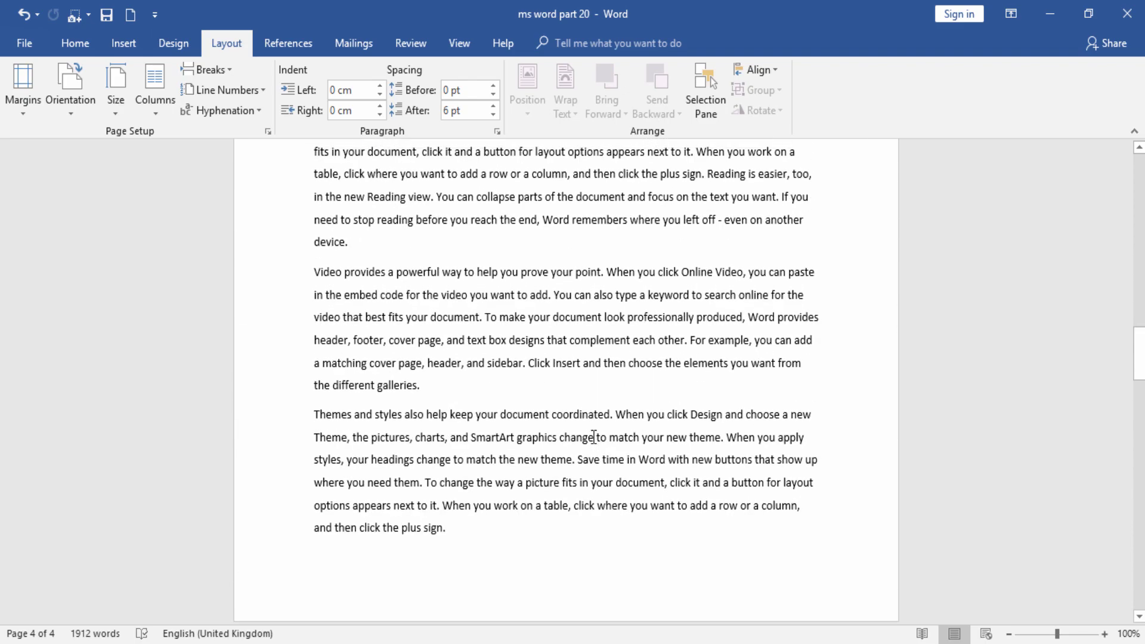
scroll(594, 437, up, 4)
scroll(594, 437, up, 4)
scroll(594, 437, up, 3)
scroll(594, 438, up, 3)
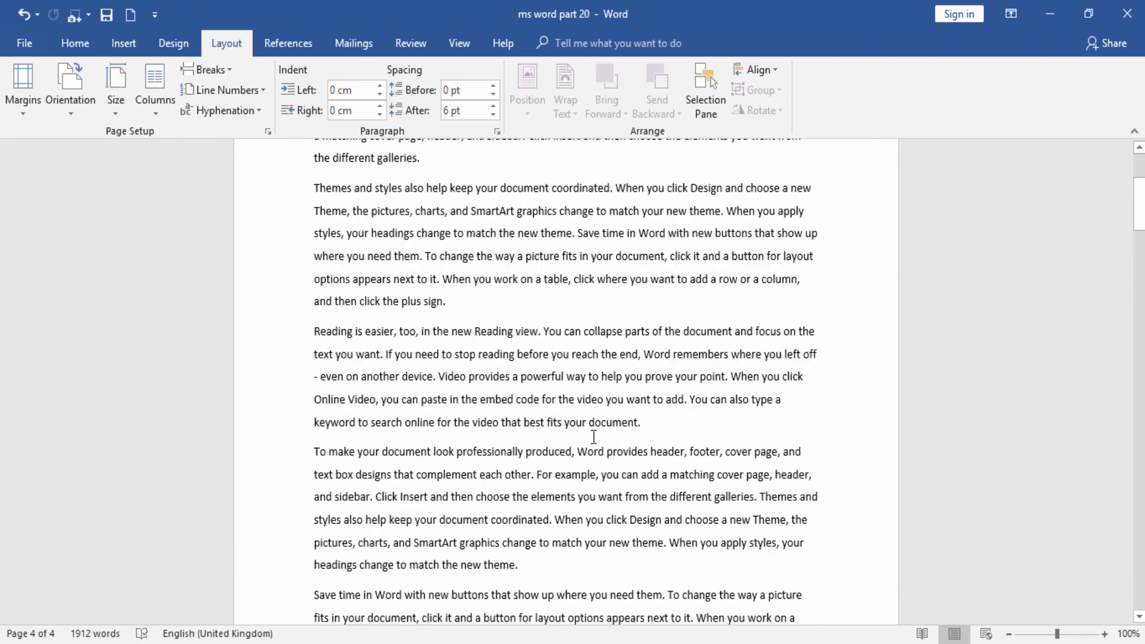
scroll(594, 437, up, 3)
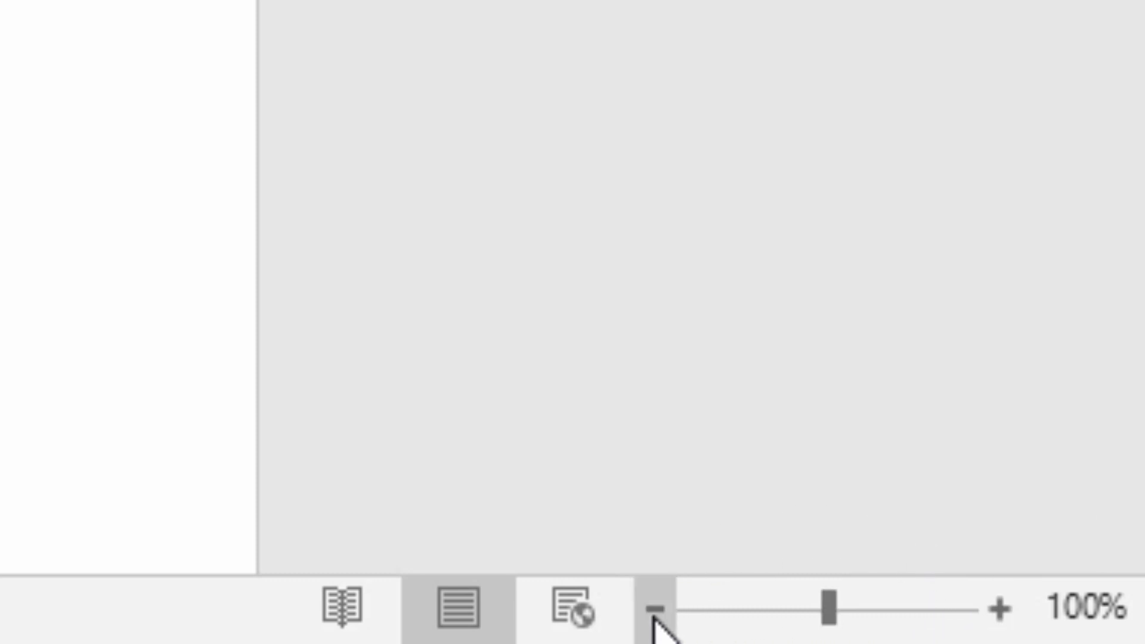
- Zoom out to 40% so all four pages sit side by side
click(1009, 635)
click(1008, 634)
click(1008, 635)
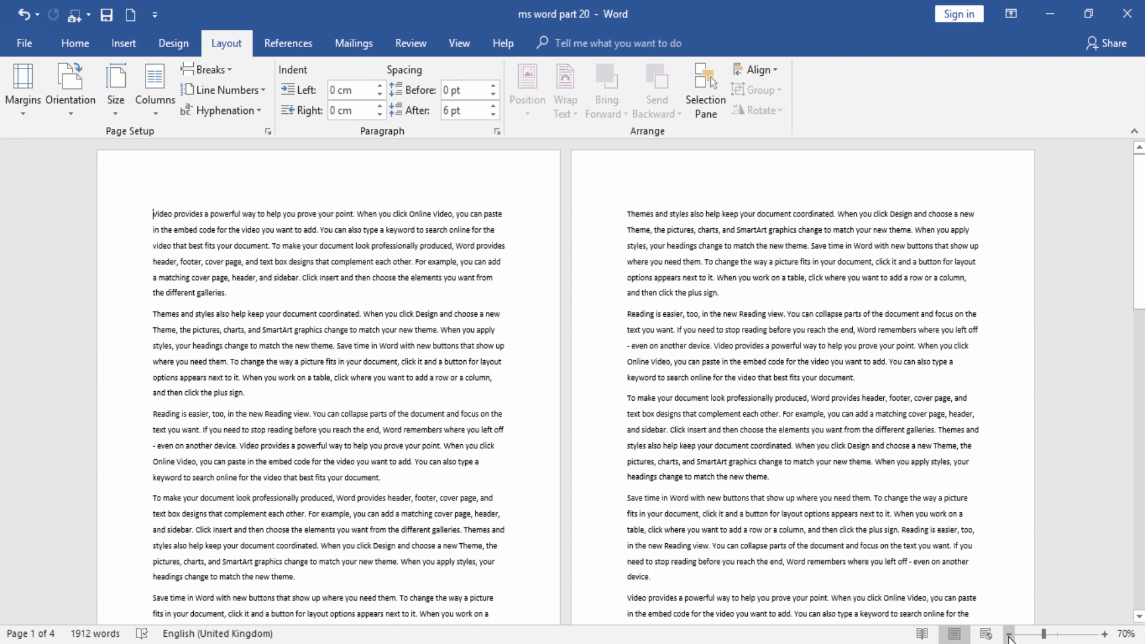
click(1008, 635)
click(1009, 634)
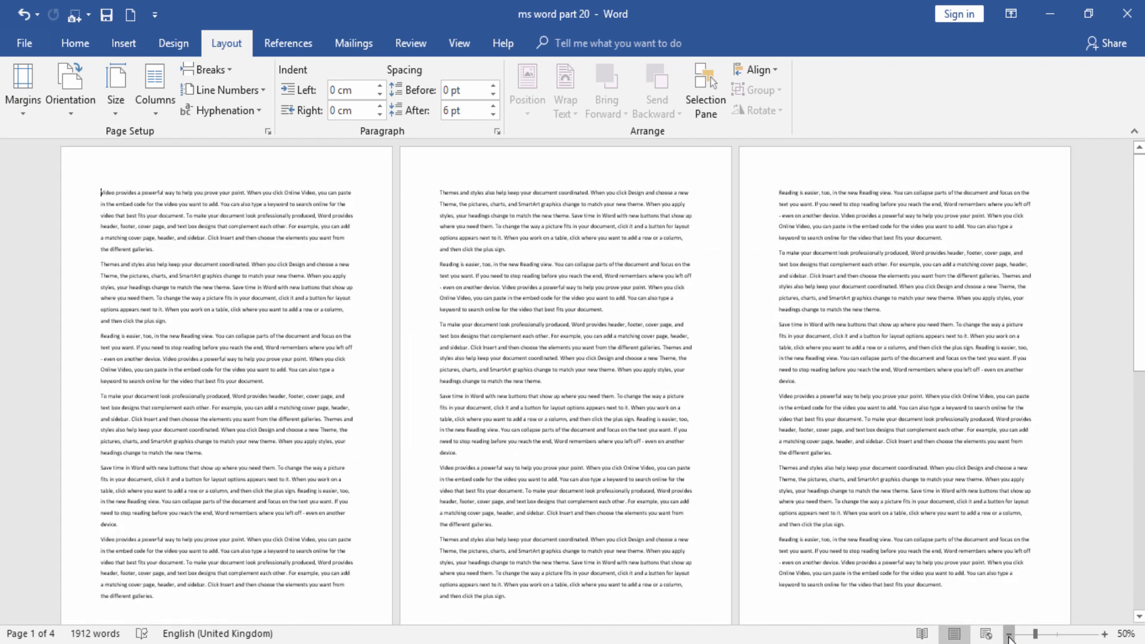
click(1008, 634)
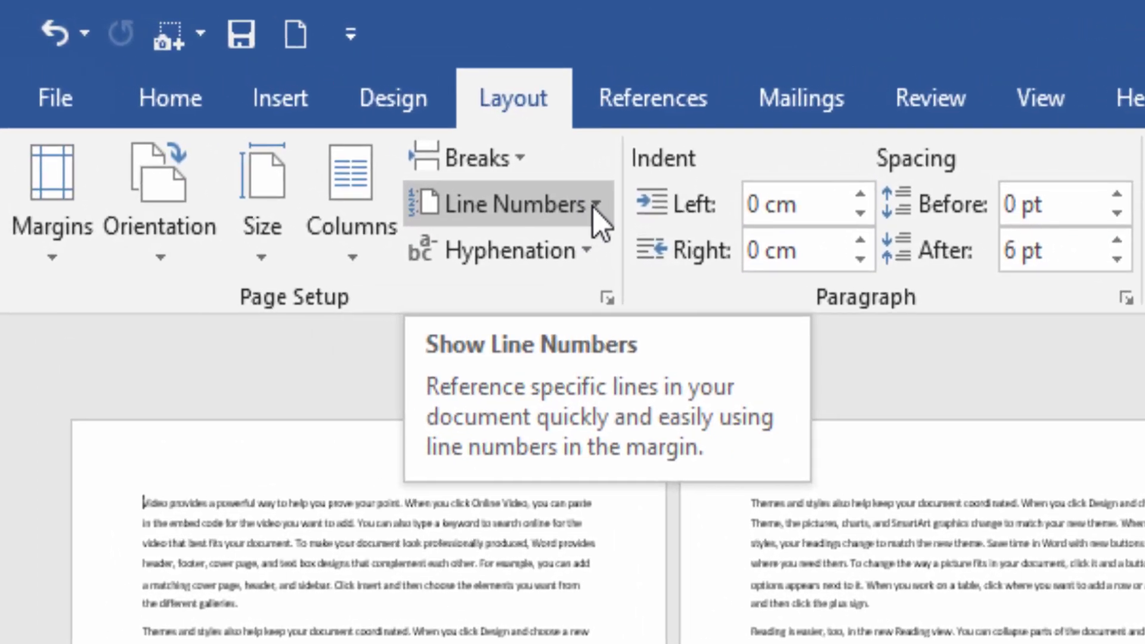
- Turn on Continuous line numbering so lines 1–118 run down all four pages
click(592, 206)
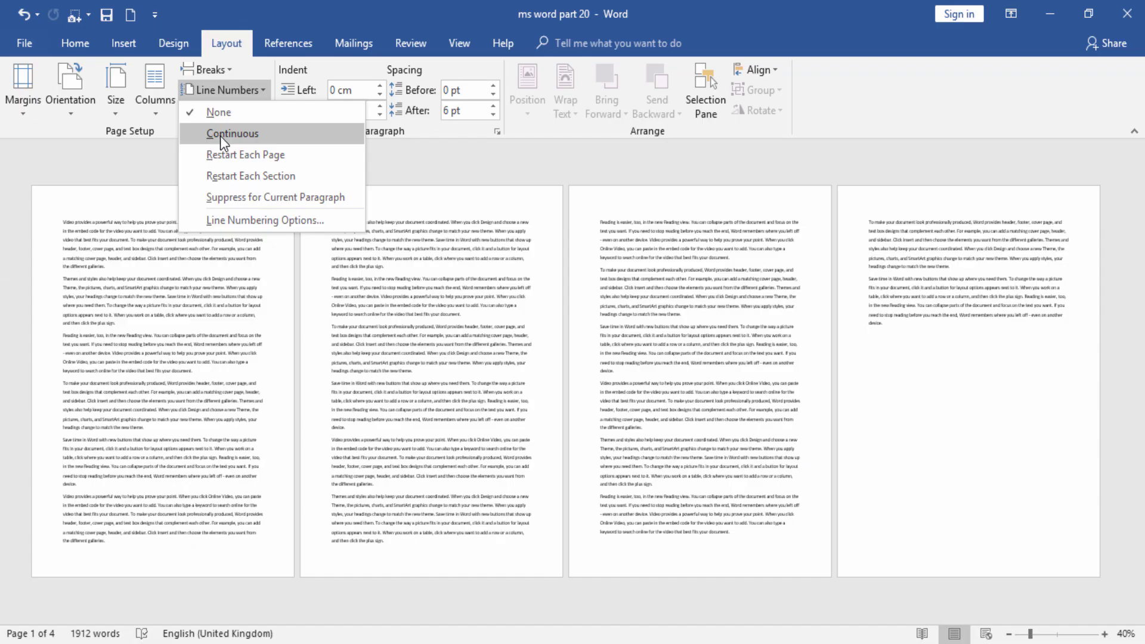
click(220, 136)
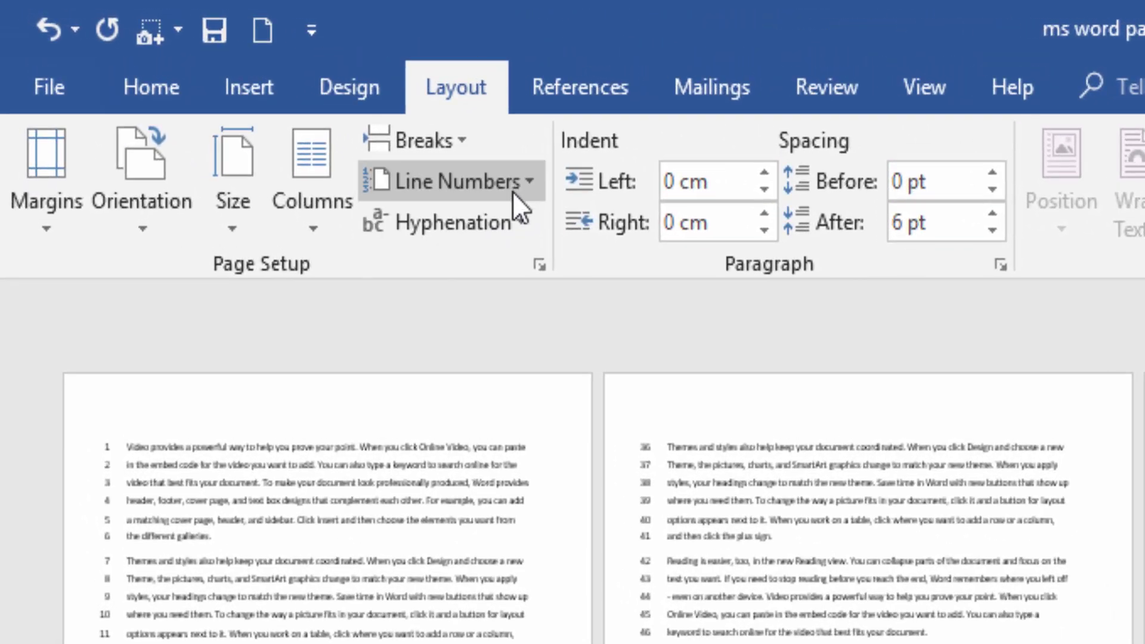
click(434, 154)
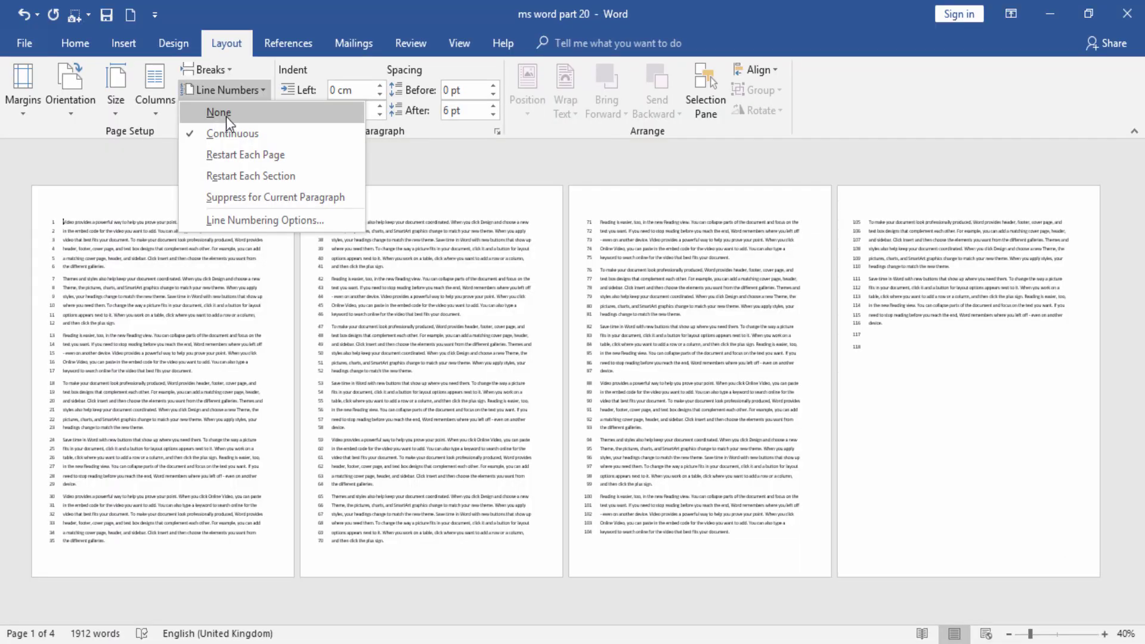
- Set Line Numbers to None, clearing the numbering from all four pages
click(222, 117)
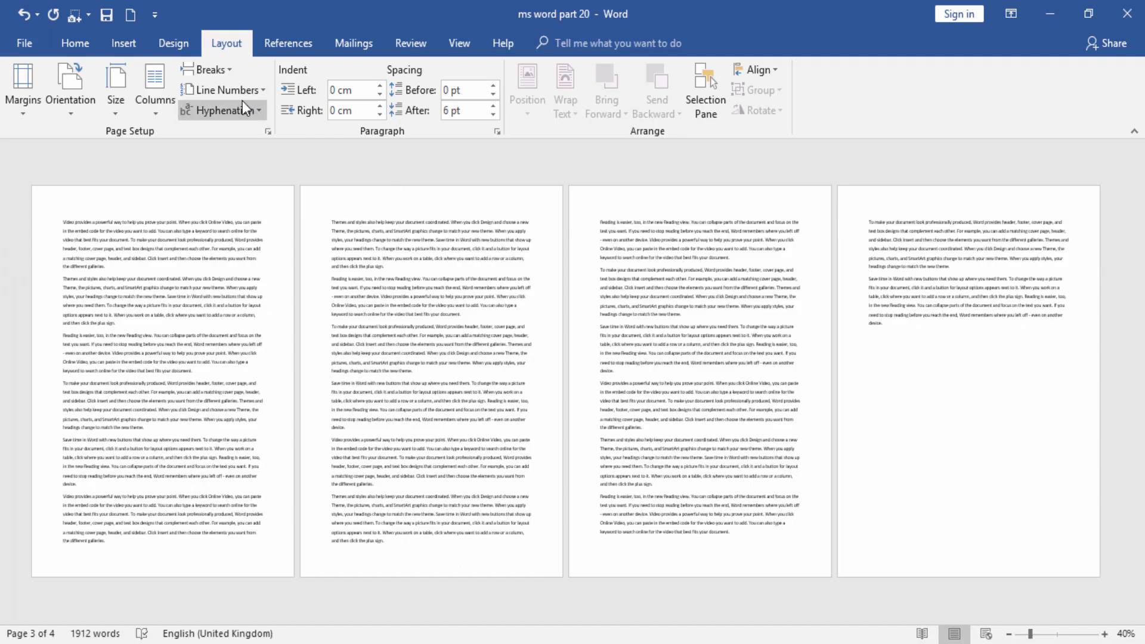
click(224, 70)
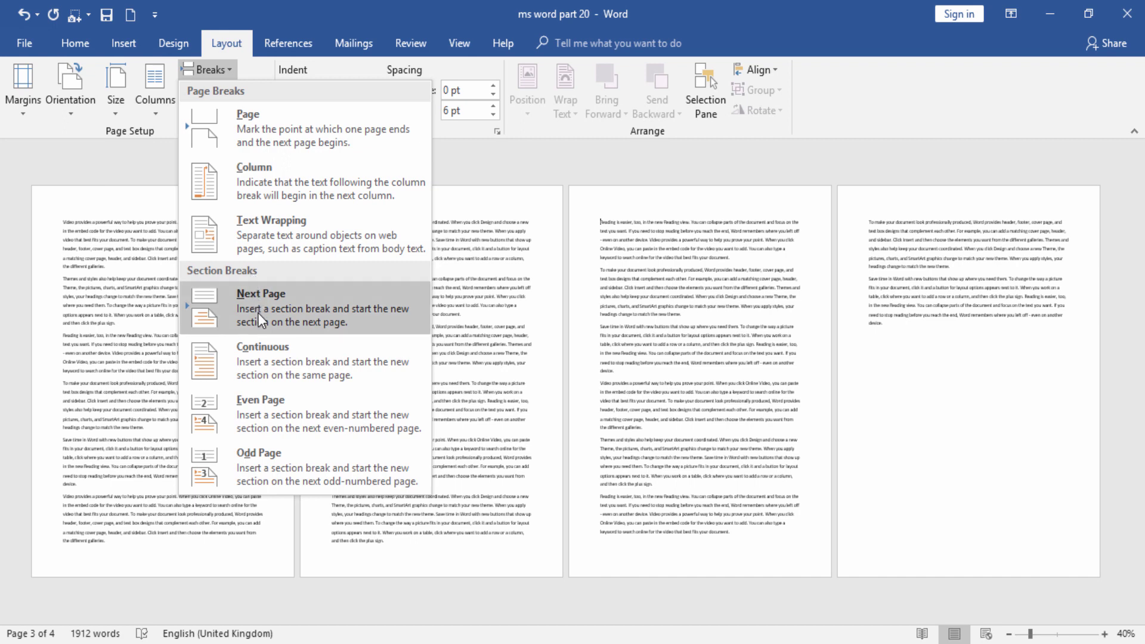
- Insert a Next Page section break so page 3 begins a new section
click(281, 304)
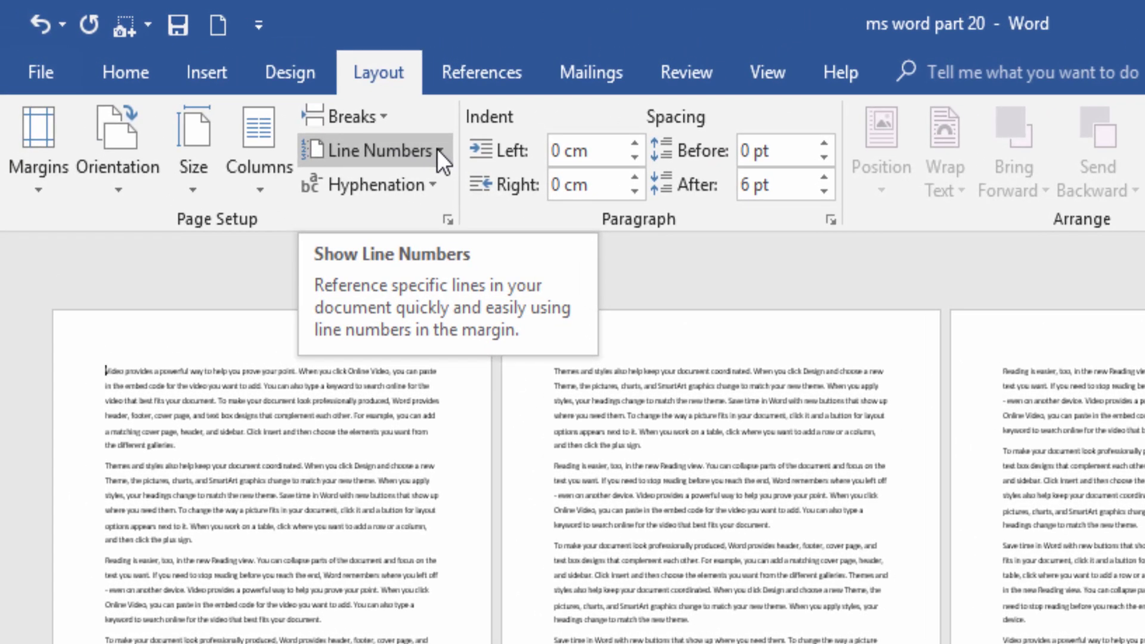
- Apply Continuous line numbering to the first section, numbering lines 1–66 on pages 1–2
click(439, 154)
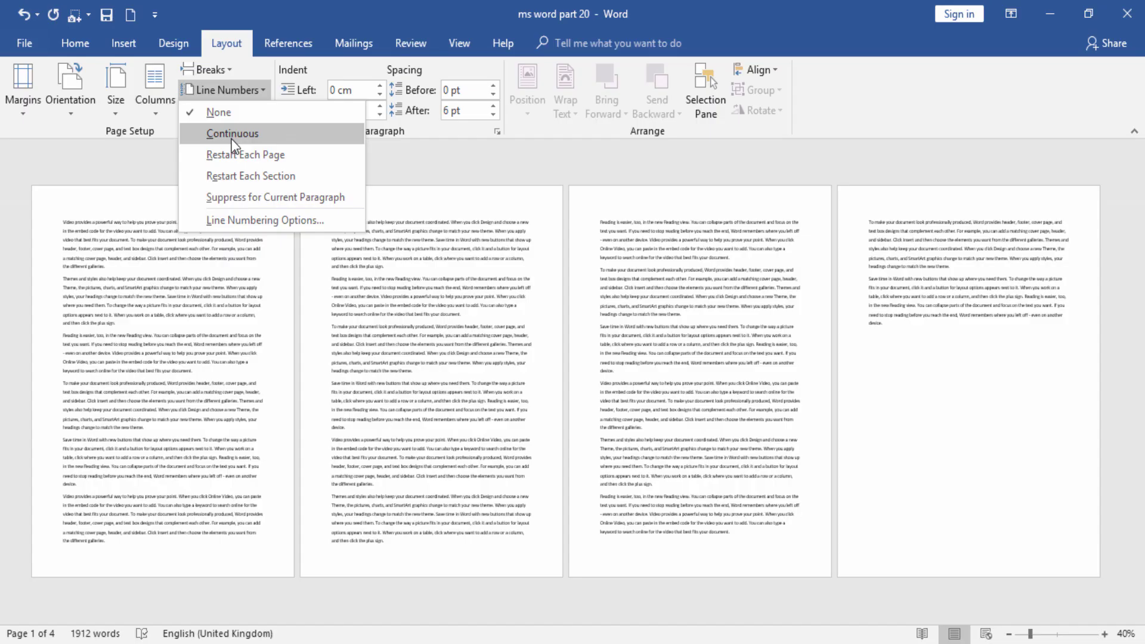
click(232, 134)
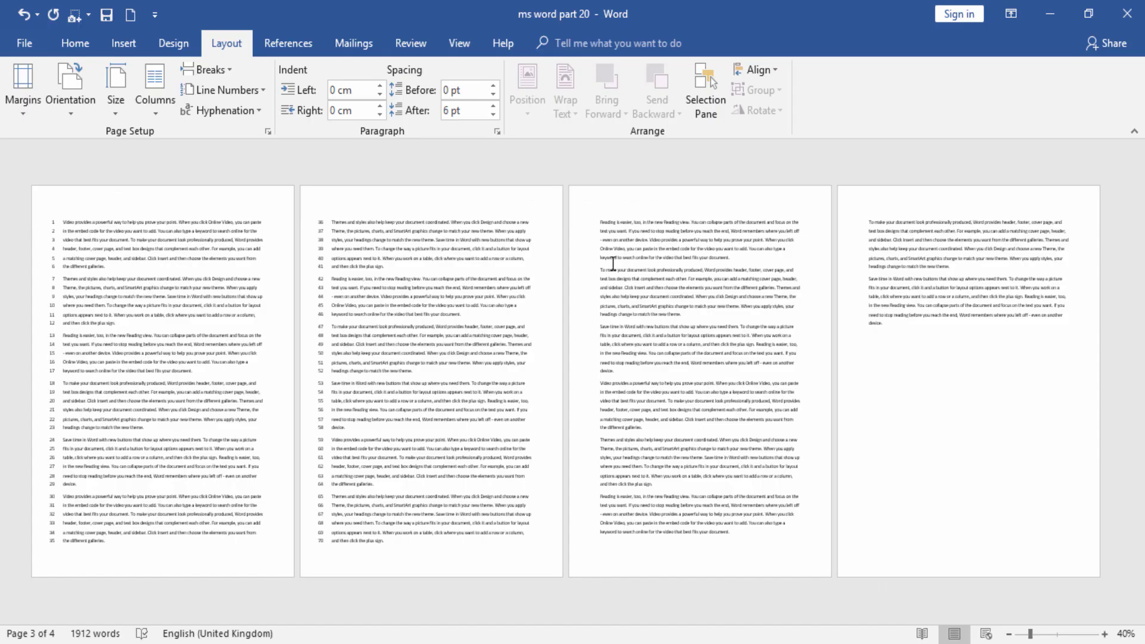
- Add line numbering to pages 3–4 that restarts at 1 and runs to 48
click(257, 95)
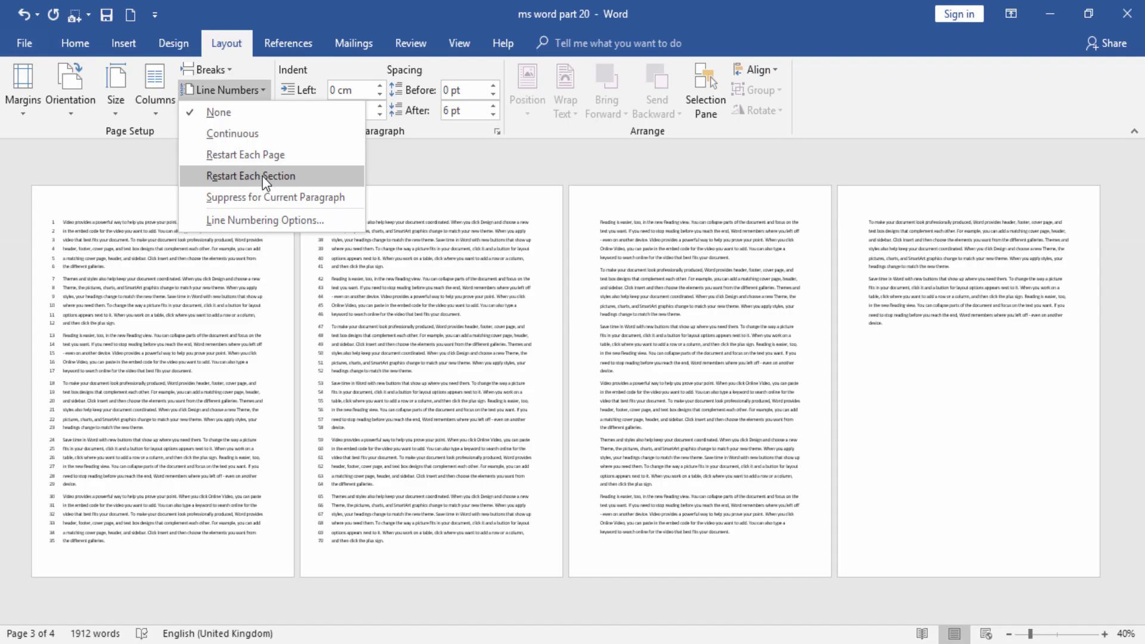
click(231, 133)
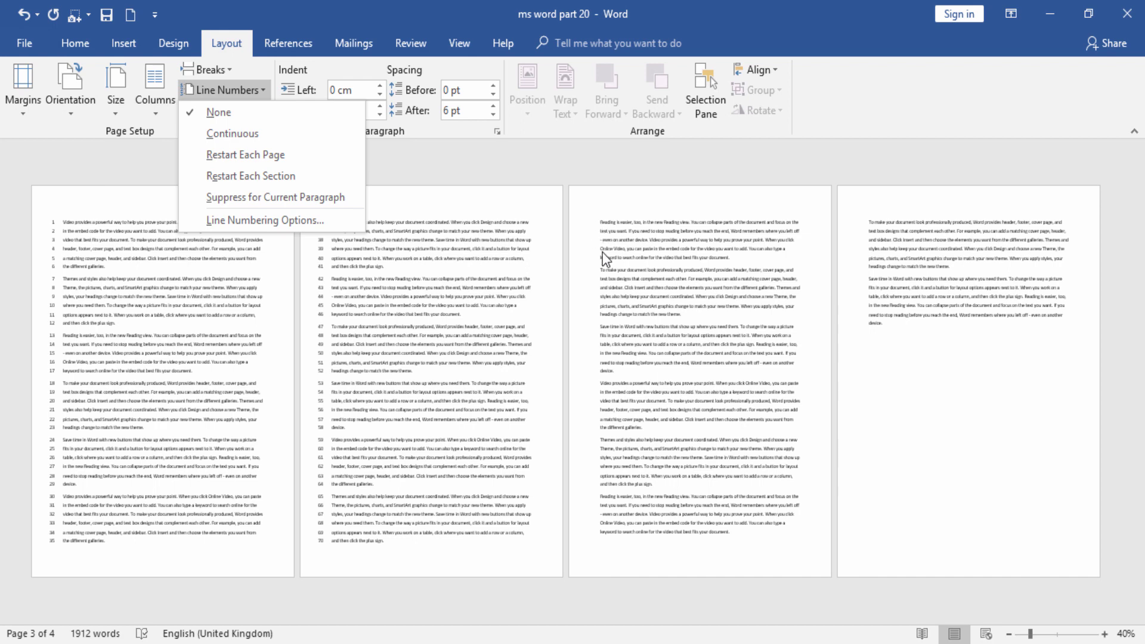
click(260, 177)
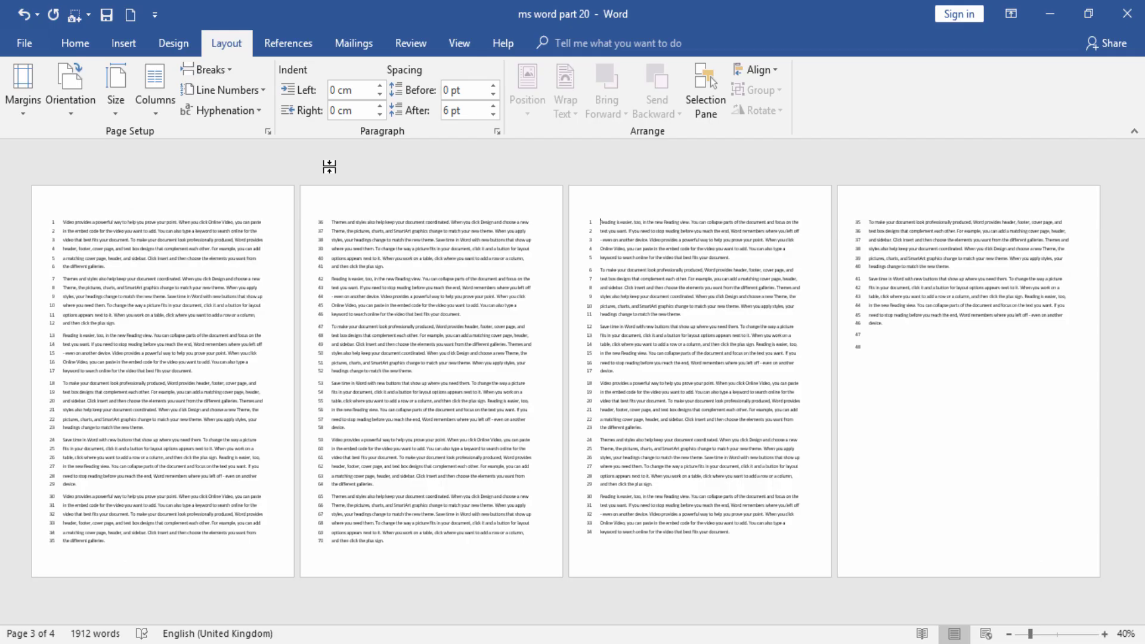
- Undo the restart and apply Continuous numbering so lines run 1–118 across all pages
click(22, 14)
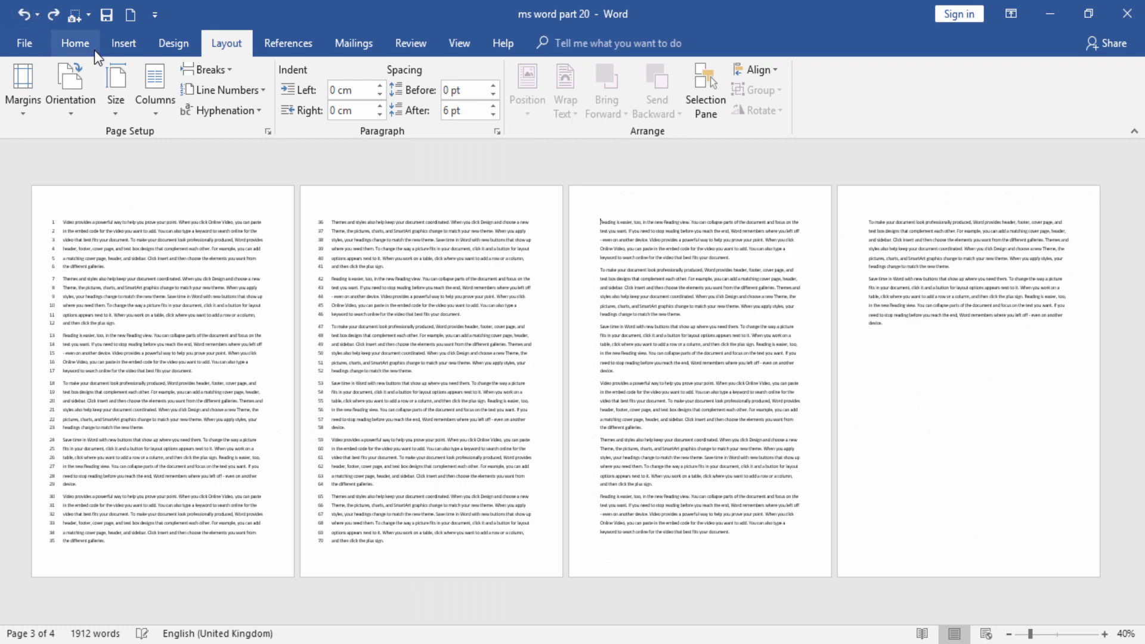
click(259, 90)
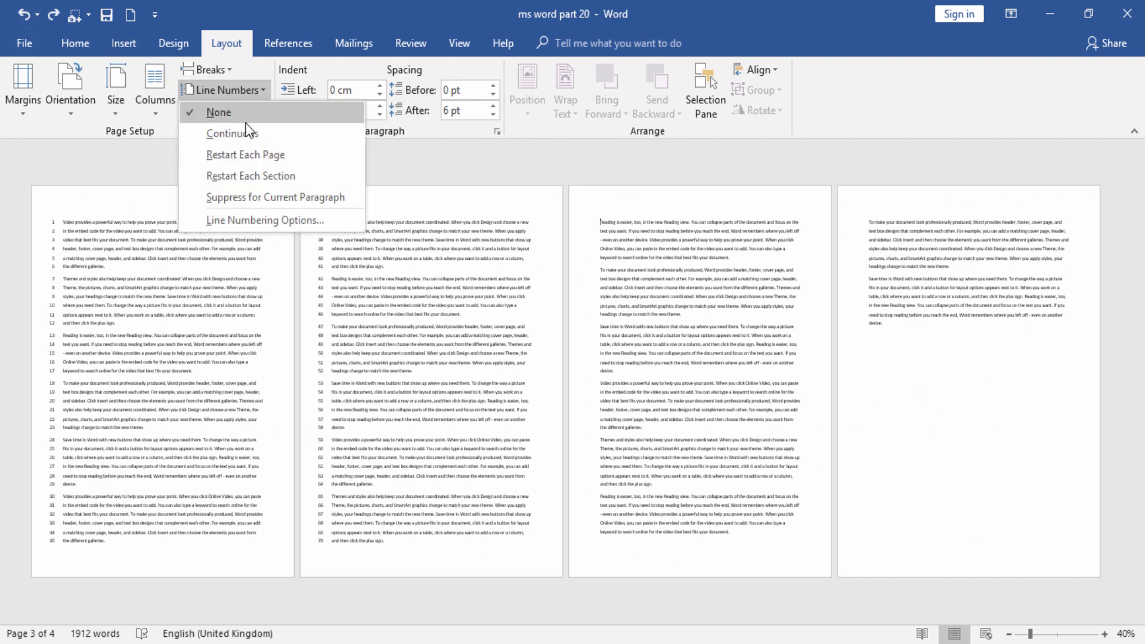
click(242, 133)
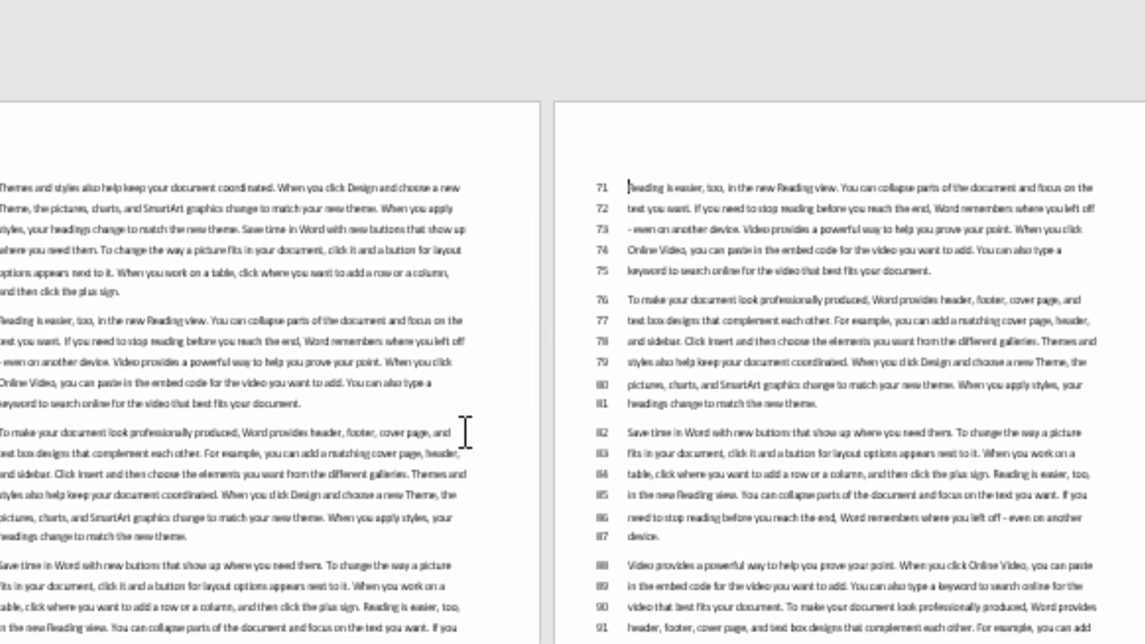
click(627, 188)
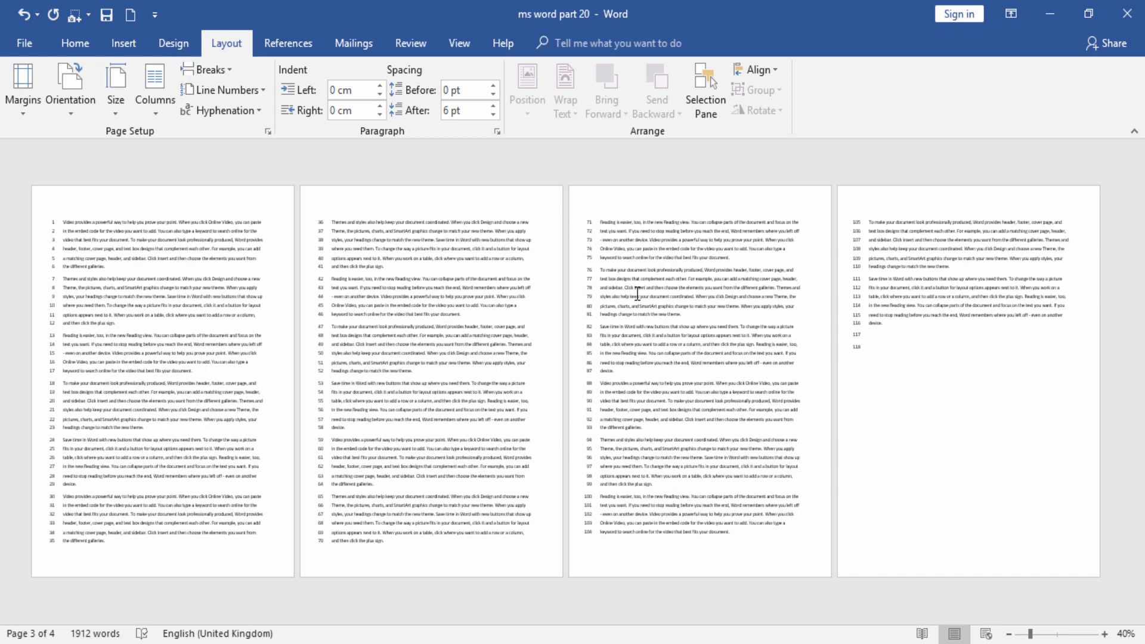
- Undo the line numbers, then toggle Show/Hide ¶ on to view the section break and off again
click(24, 15)
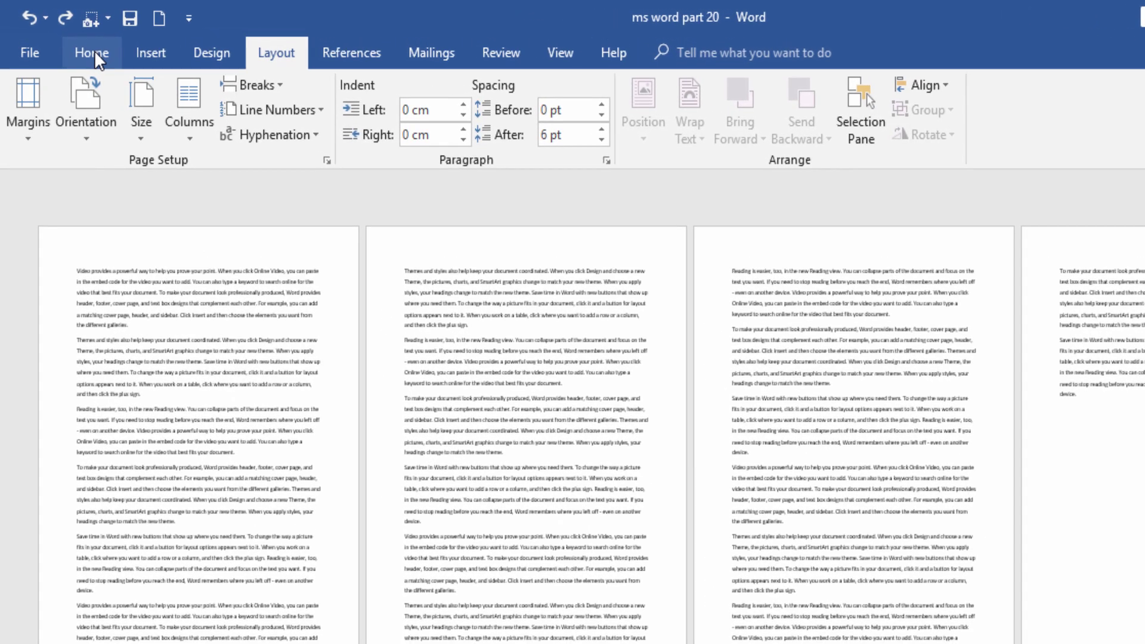
click(78, 43)
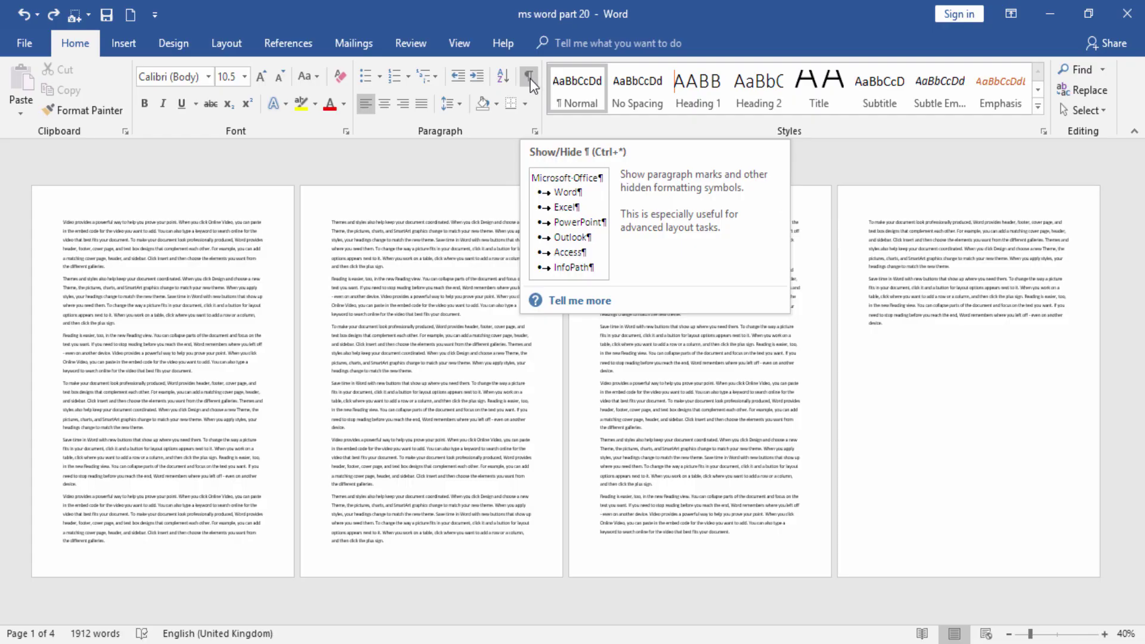
click(529, 77)
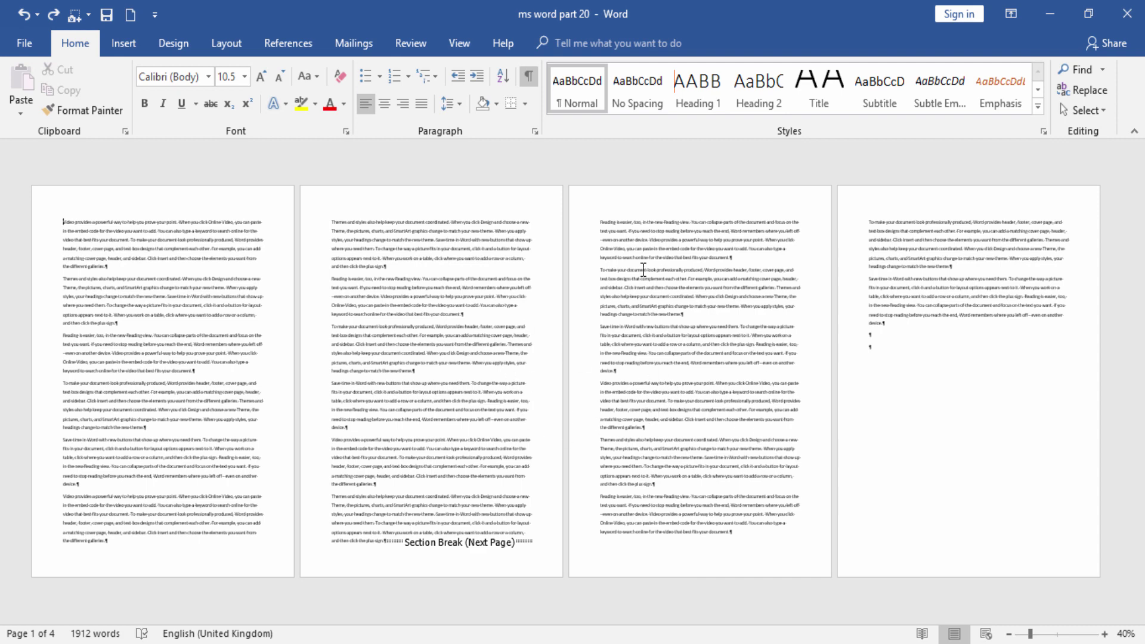
click(529, 78)
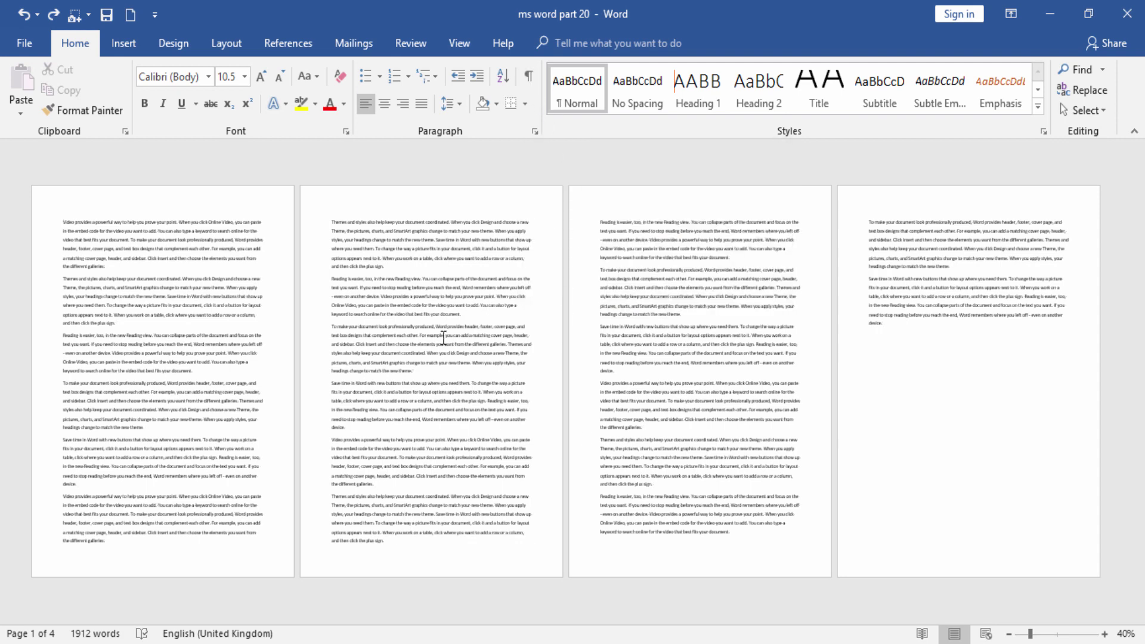
- Glance at the Breaks list, close it, and zoom in from 40% to 90%
click(227, 44)
click(229, 49)
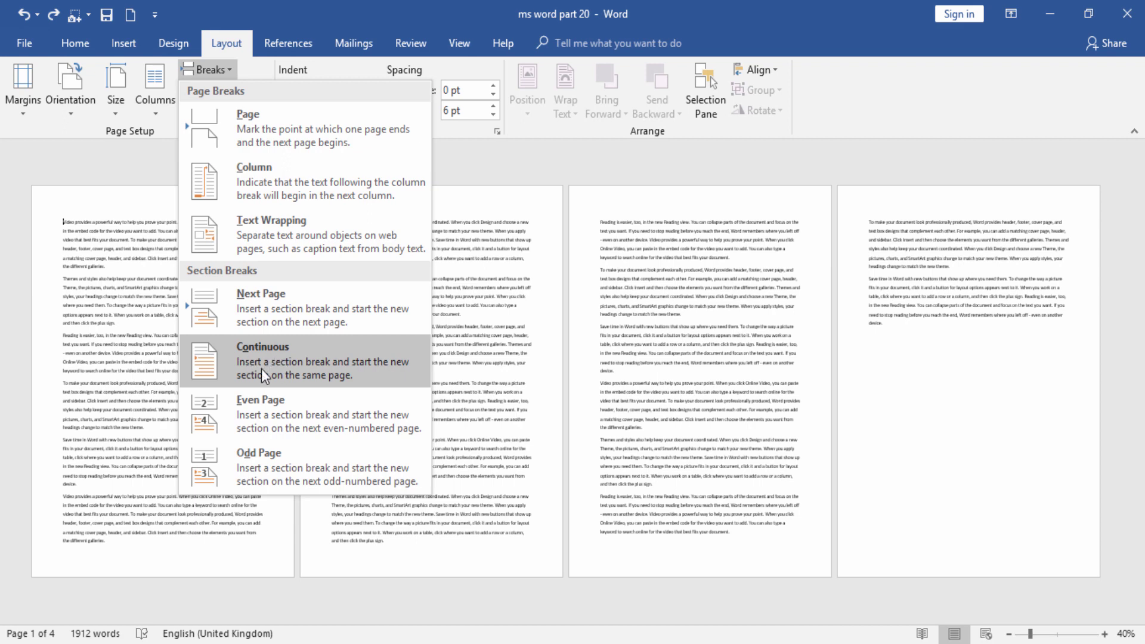
click(276, 368)
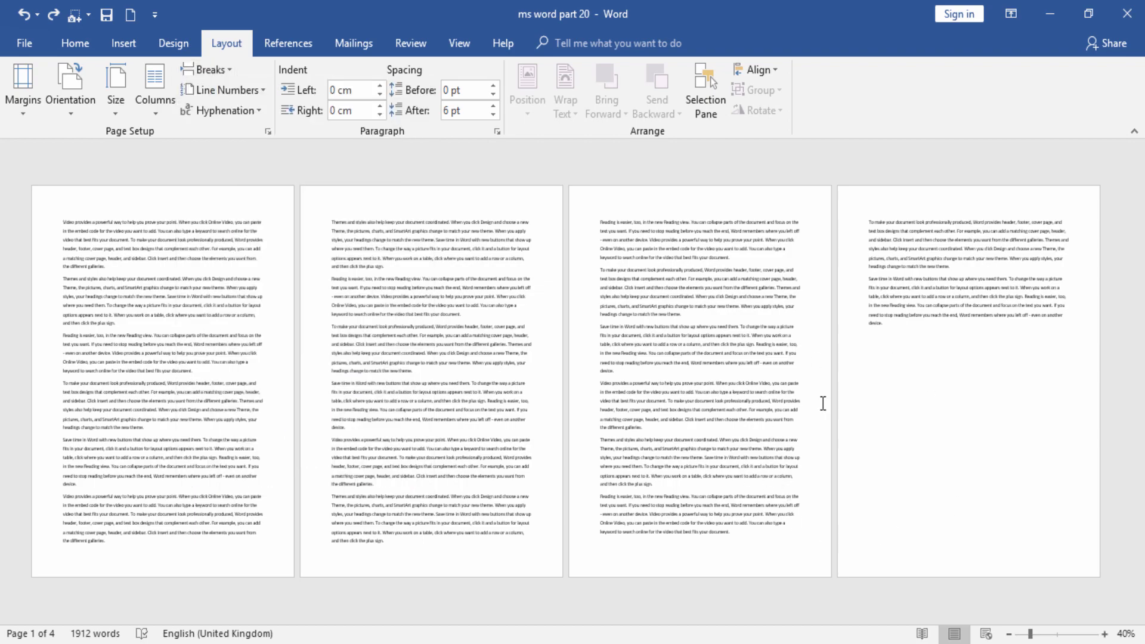
click(1104, 634)
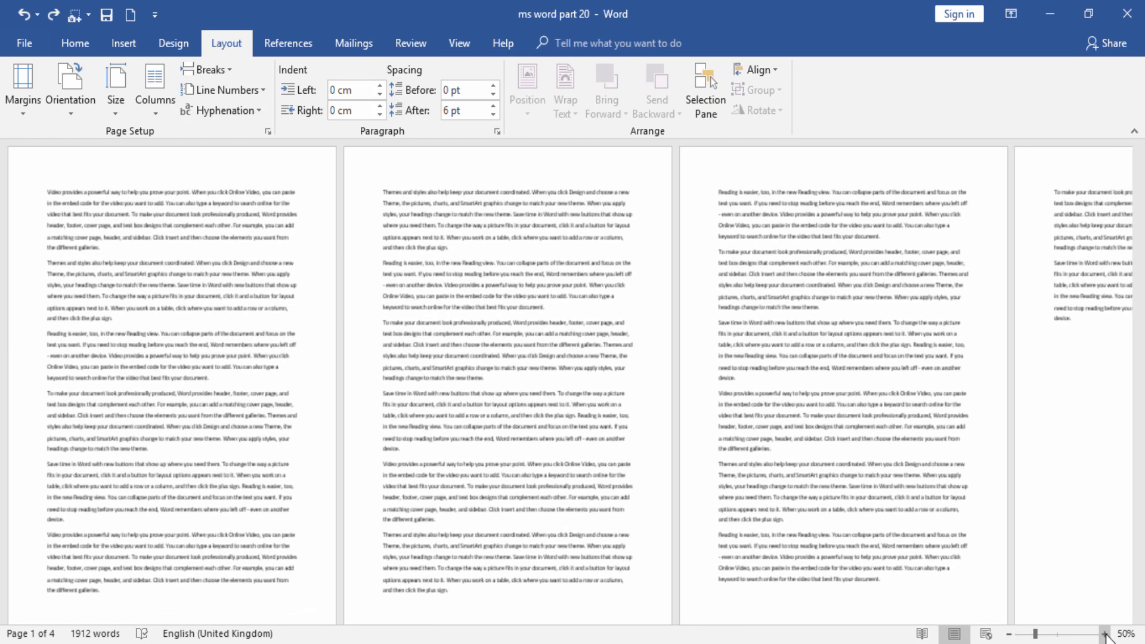
click(1105, 634)
click(1105, 634)
click(1105, 634)
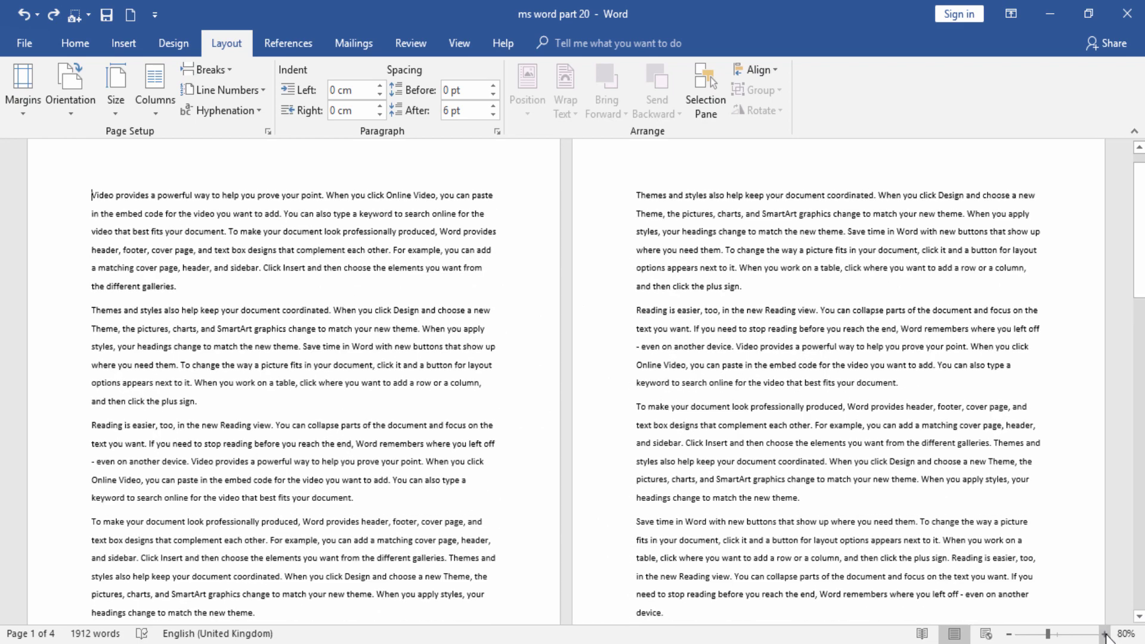
click(1104, 634)
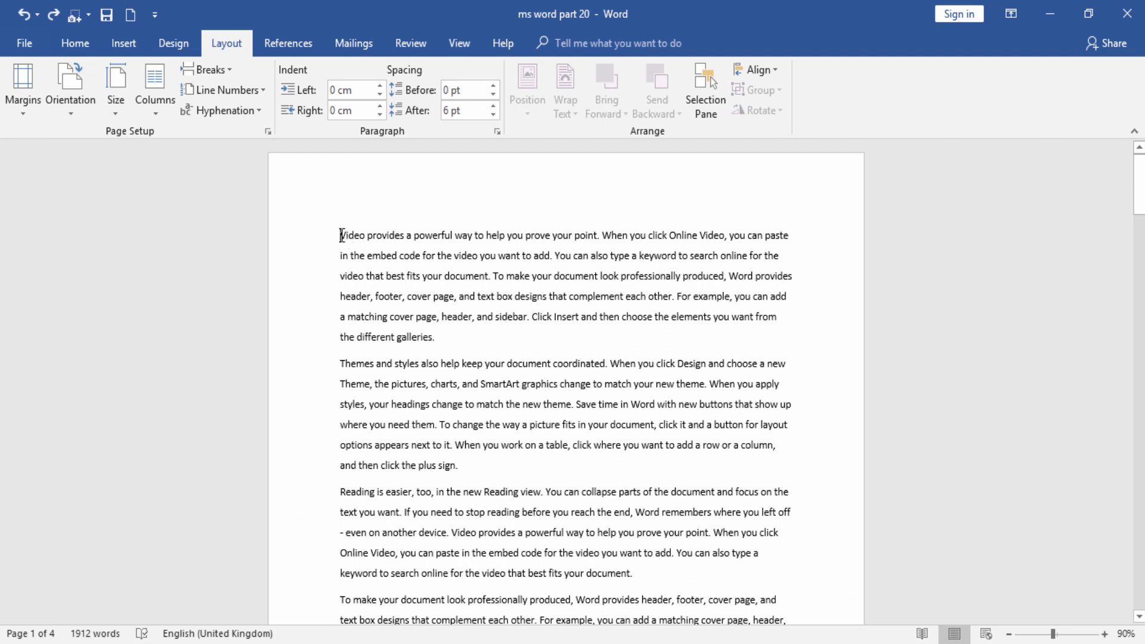
- Insert a Continuous section break right before the 'Reading is easier' paragraph
drag(341, 236, 465, 466)
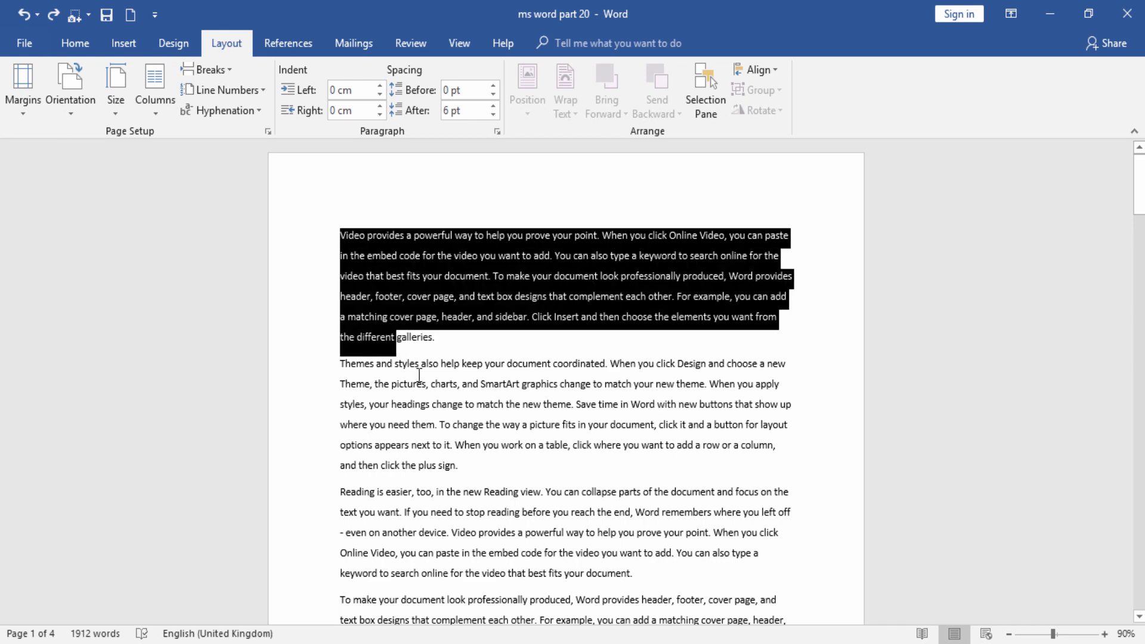
click(464, 470)
scroll(468, 469, down, 1)
scroll(468, 470, down, 1)
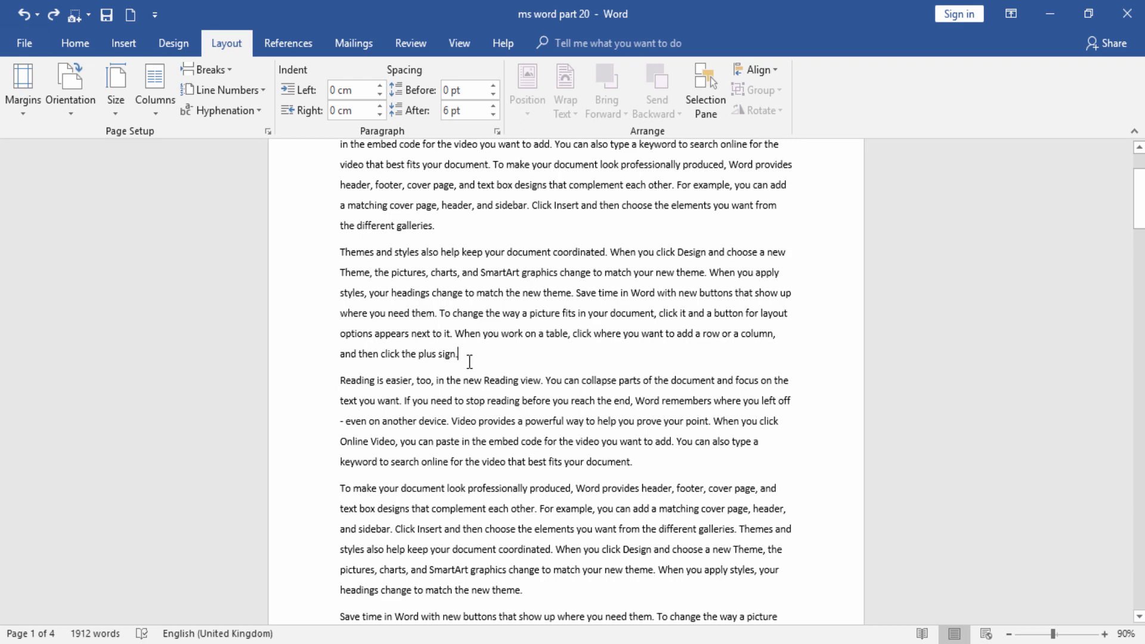
scroll(465, 359, up, 1)
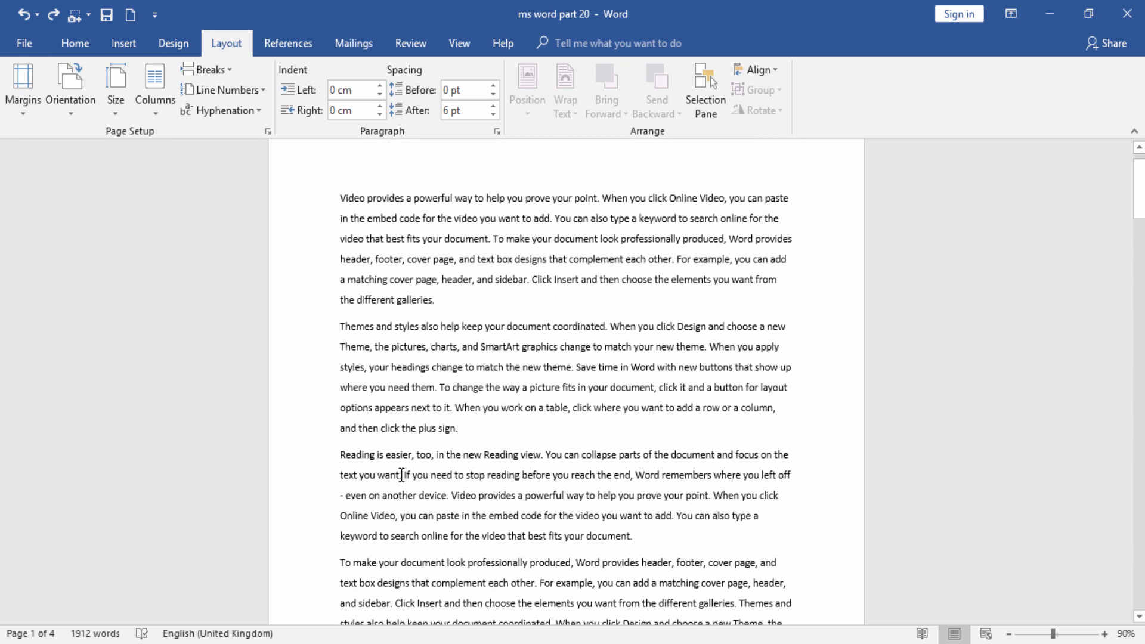
click(340, 455)
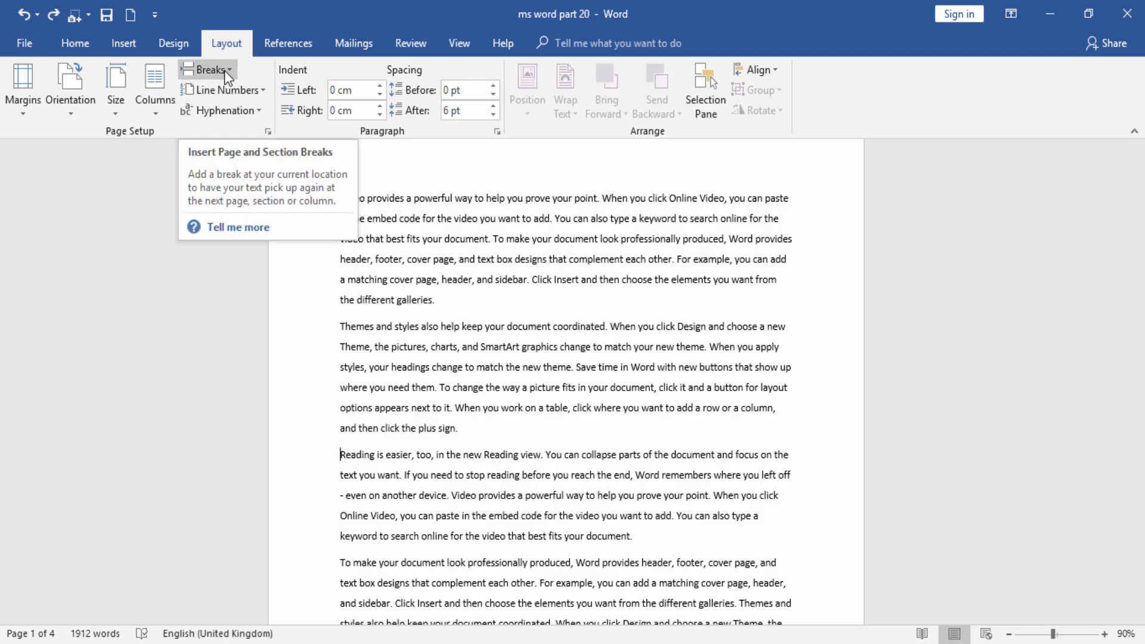
click(225, 71)
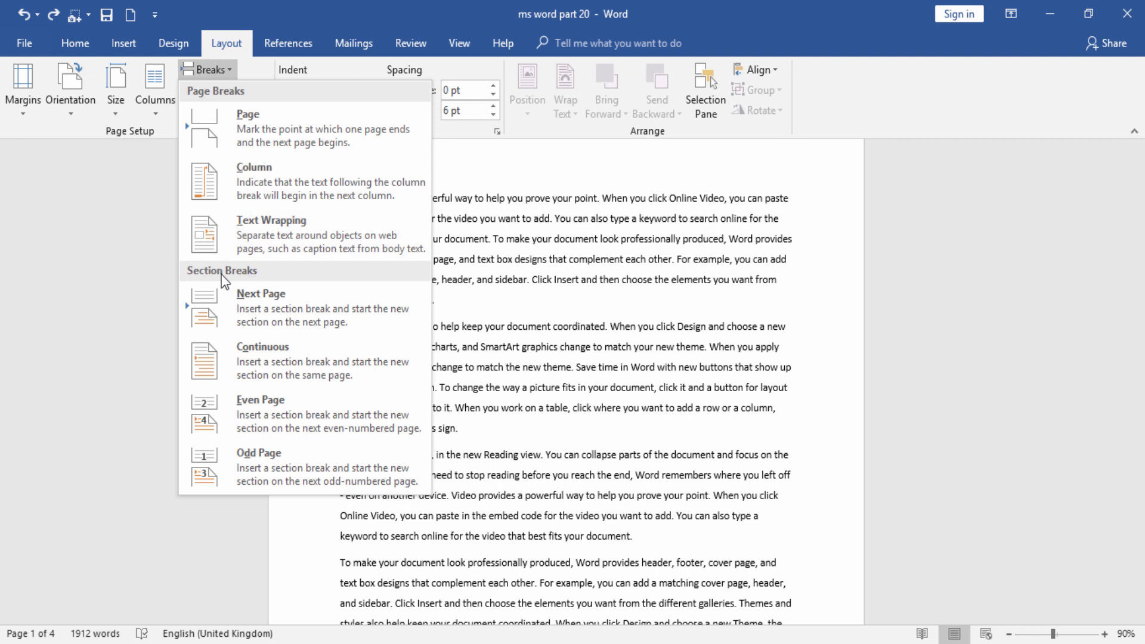
click(285, 367)
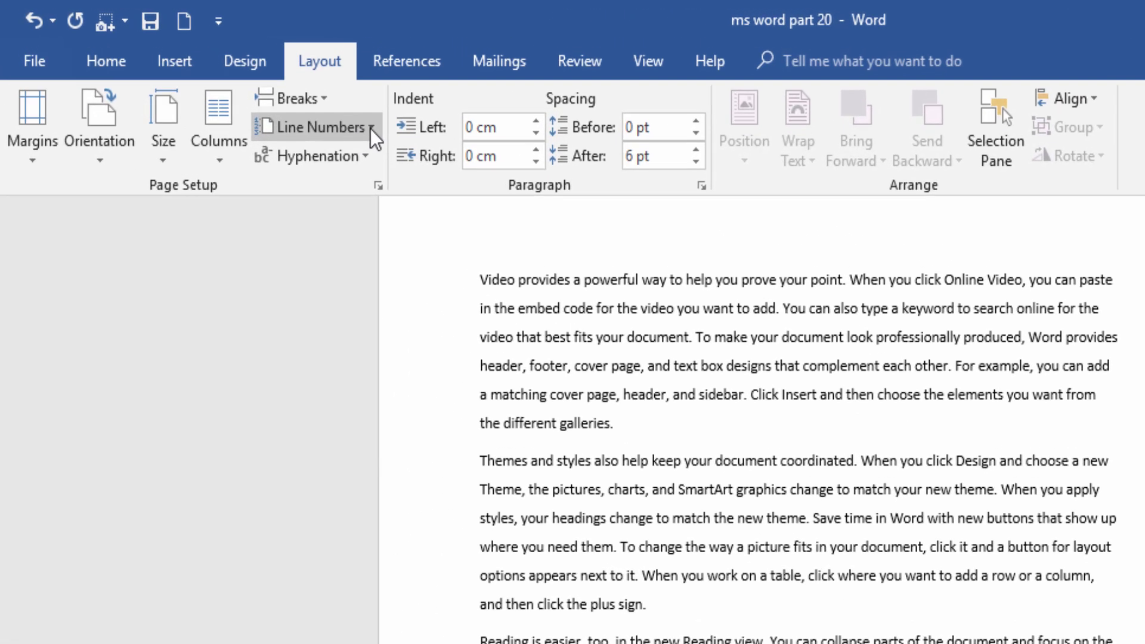
- Apply Continuous line numbering, then undo the second application so only lines 1–12 are numbered
click(276, 94)
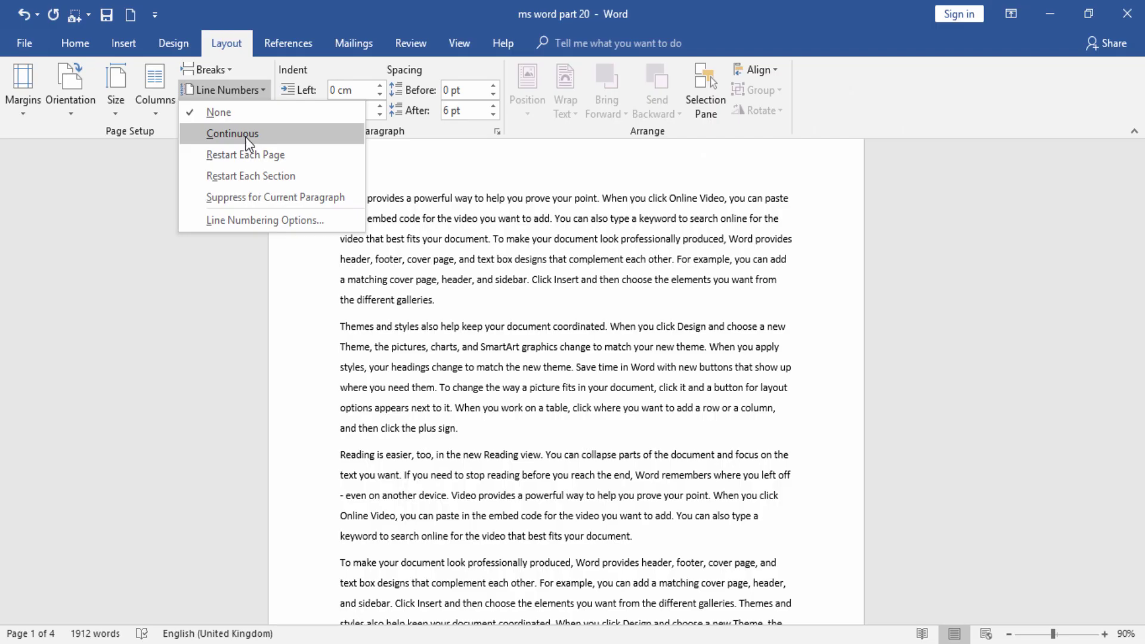
click(477, 265)
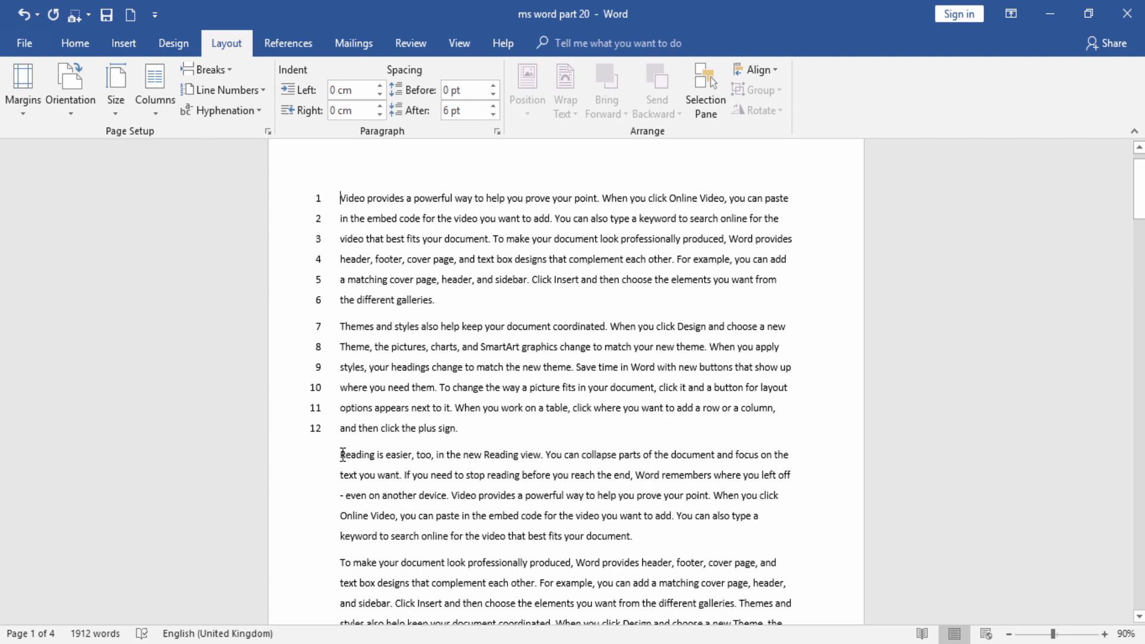
click(255, 90)
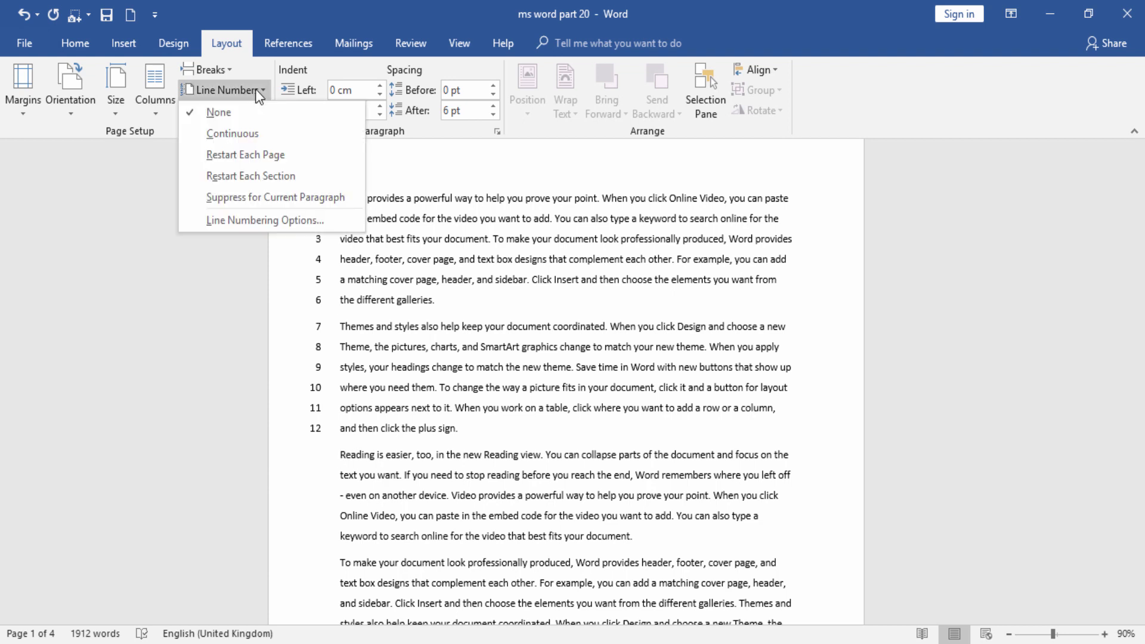
click(255, 135)
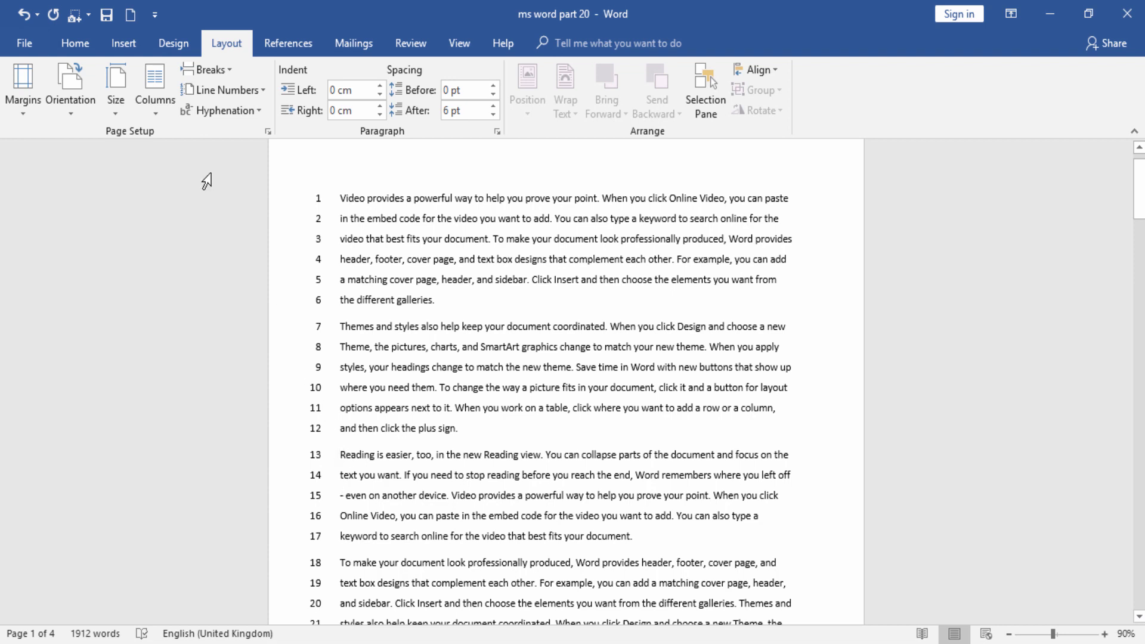
click(24, 15)
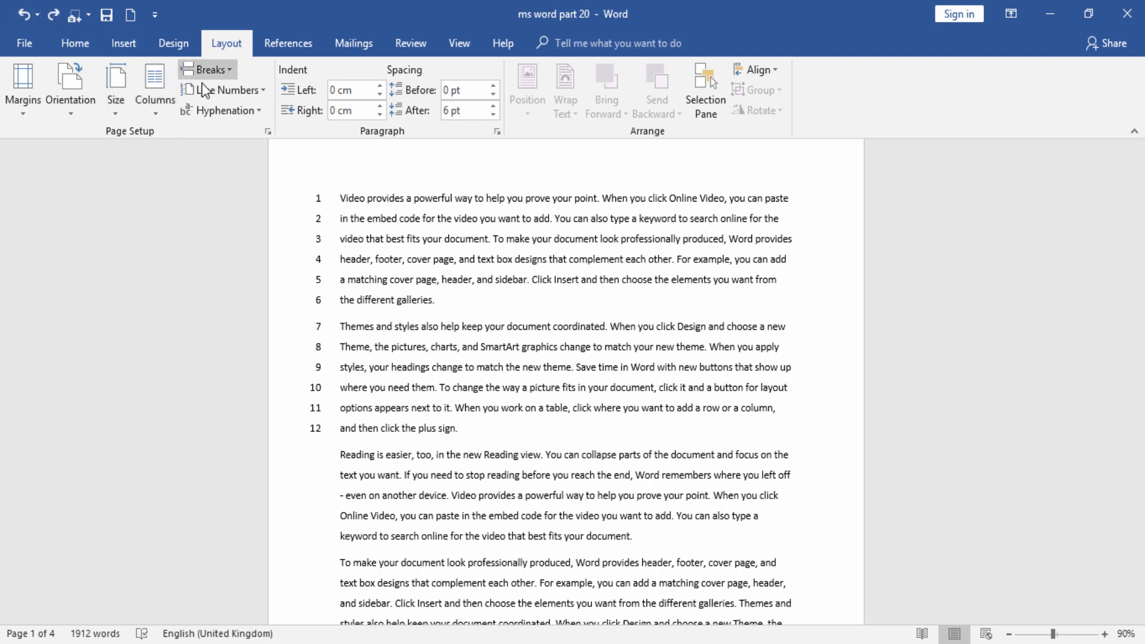
- Add Continuous line numbers to the 'Reading is easier' section, restarting at 1, and check them
click(260, 91)
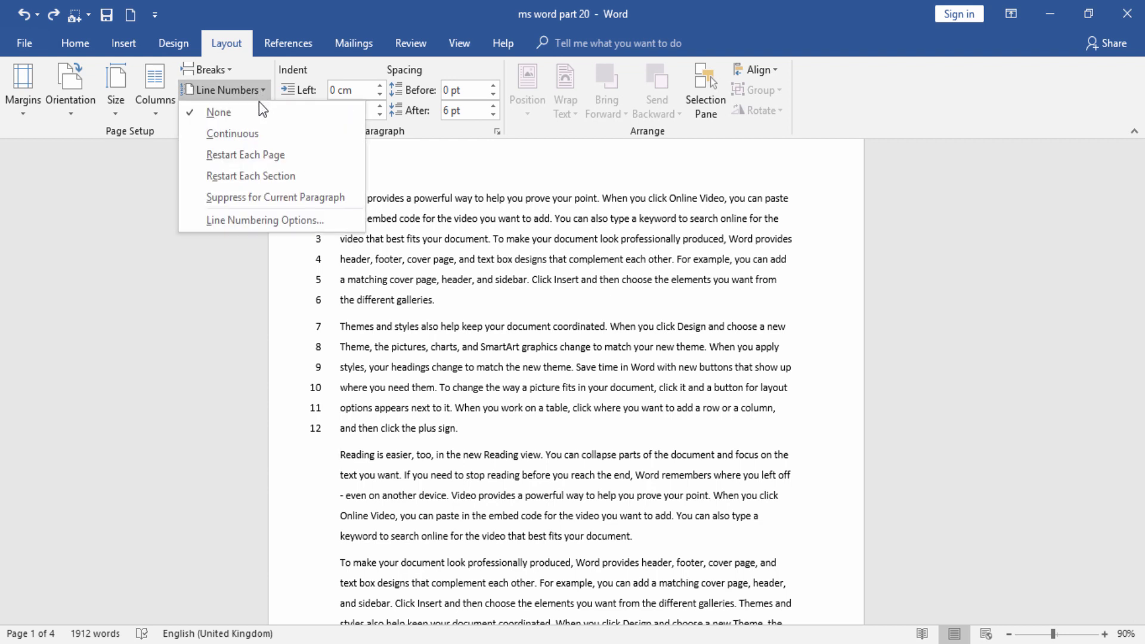
click(251, 176)
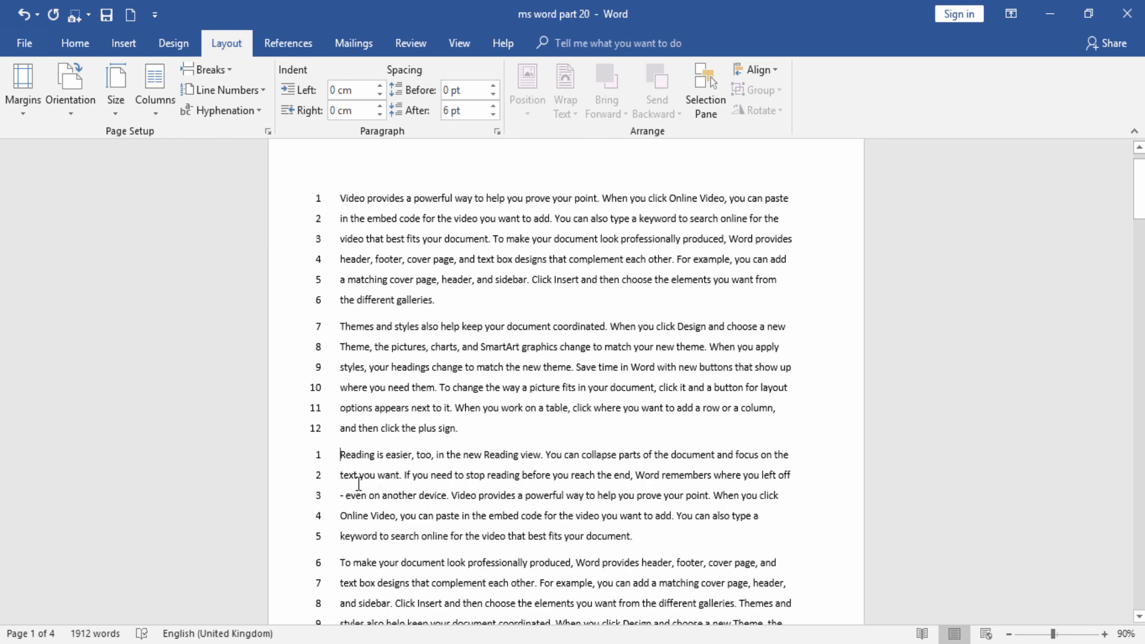
scroll(358, 484, down, 1)
scroll(358, 484, down, 1)
scroll(357, 490, down, 2)
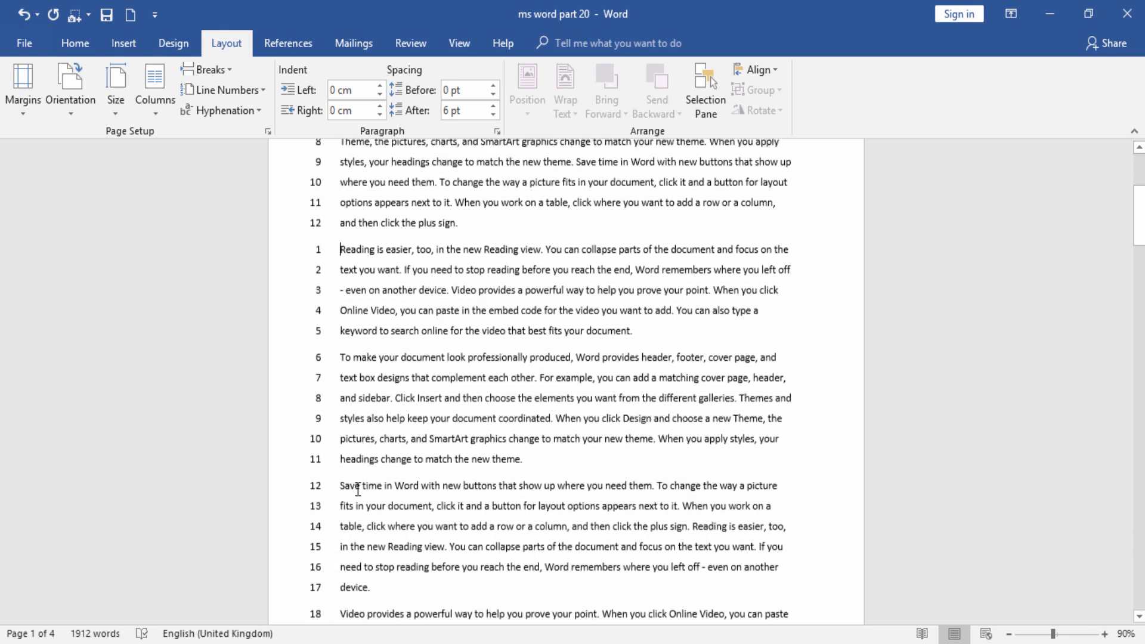
scroll(358, 491, up, 5)
click(230, 70)
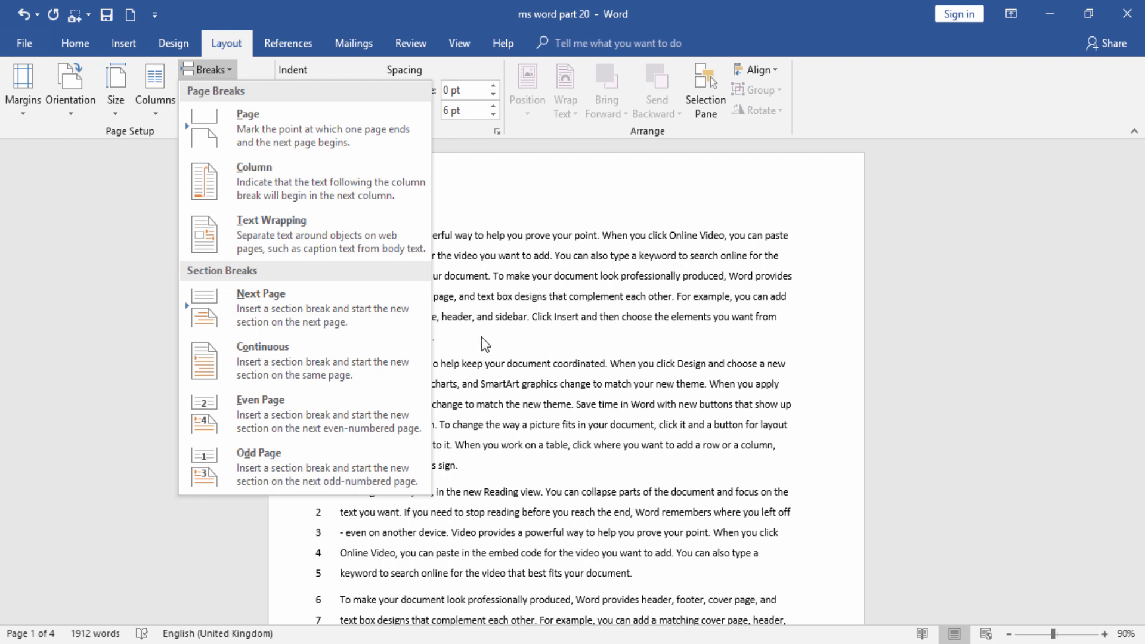
- Dismiss the Breaks list without inserting a break and scroll down to the Chapter 2 heading
click(478, 467)
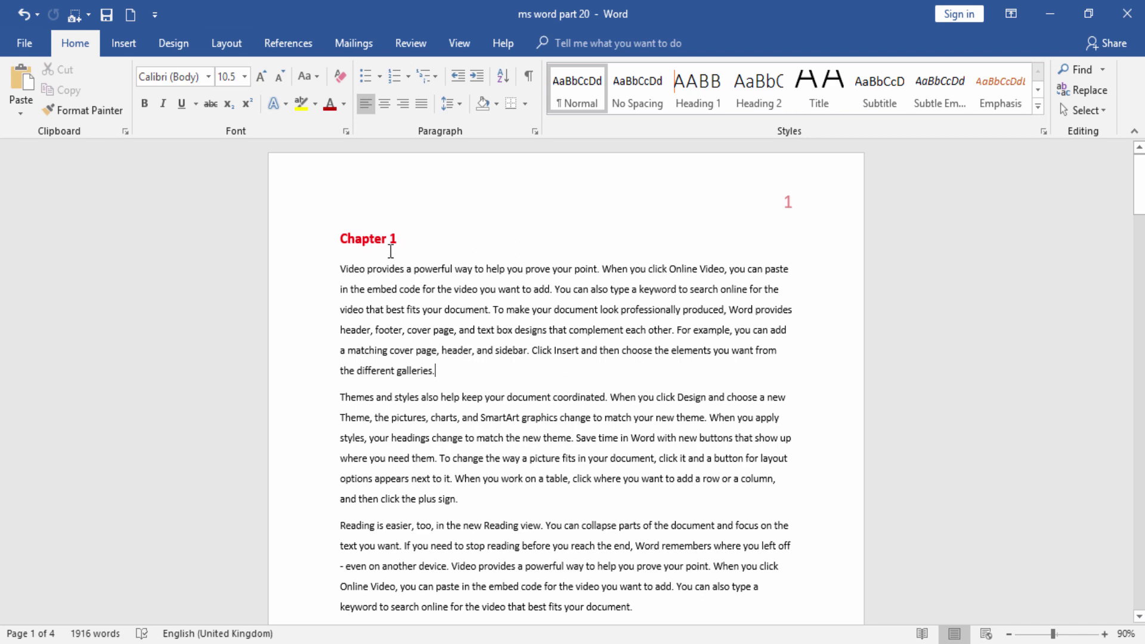
scroll(507, 438, down, 5)
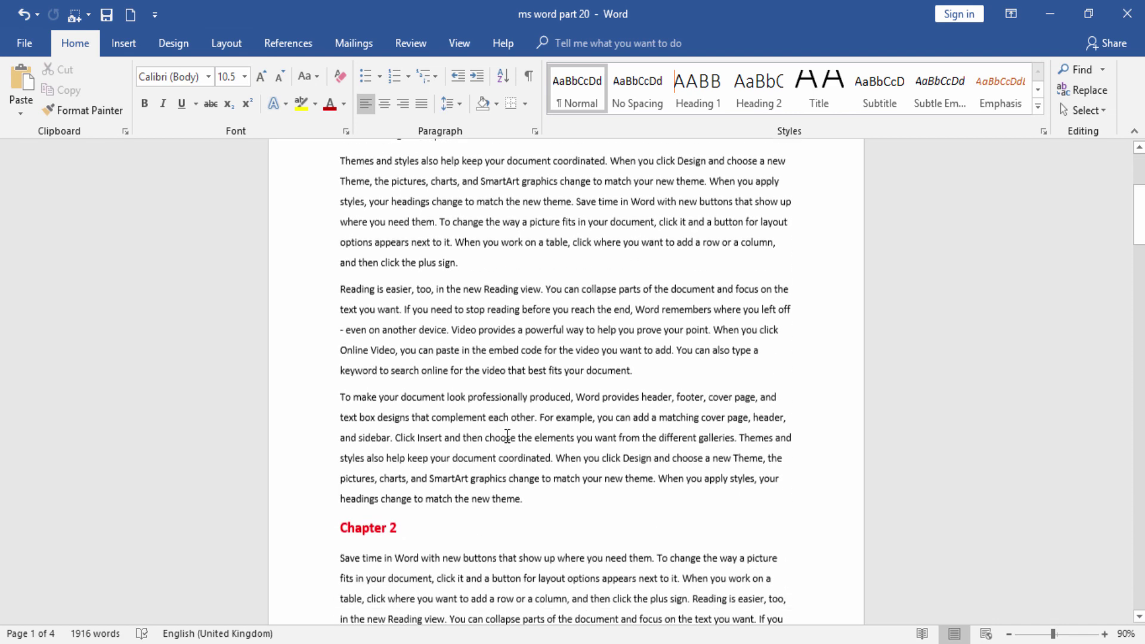
scroll(412, 492, down, 1)
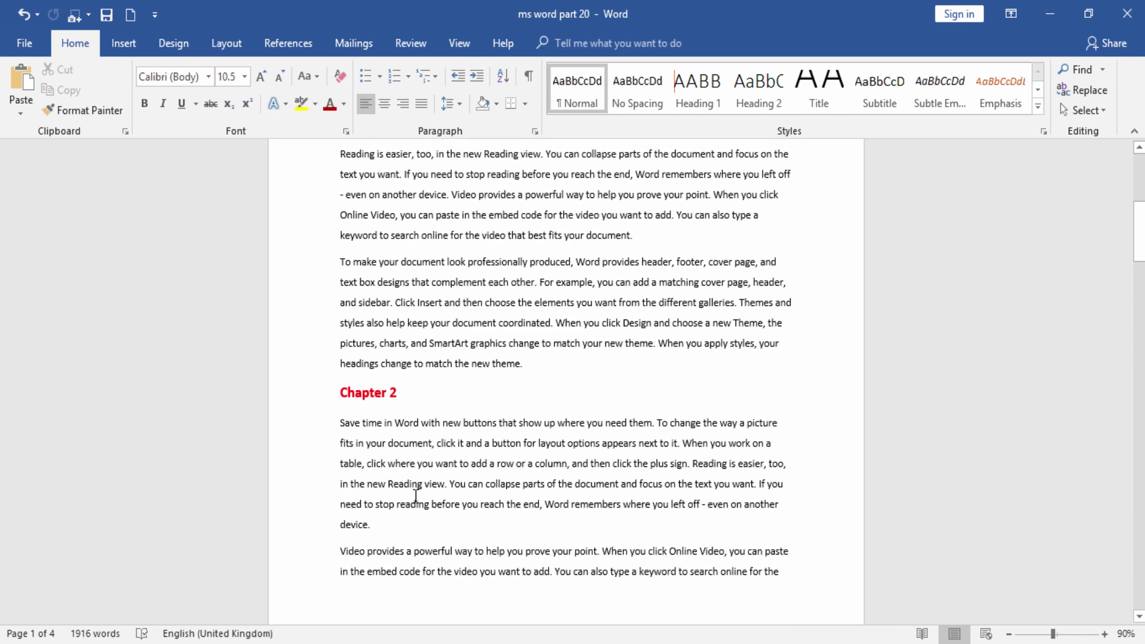
- Return to the top of page 1 and bring up the Insert ribbon commands
scroll(417, 501, up, 3)
scroll(417, 495, up, 3)
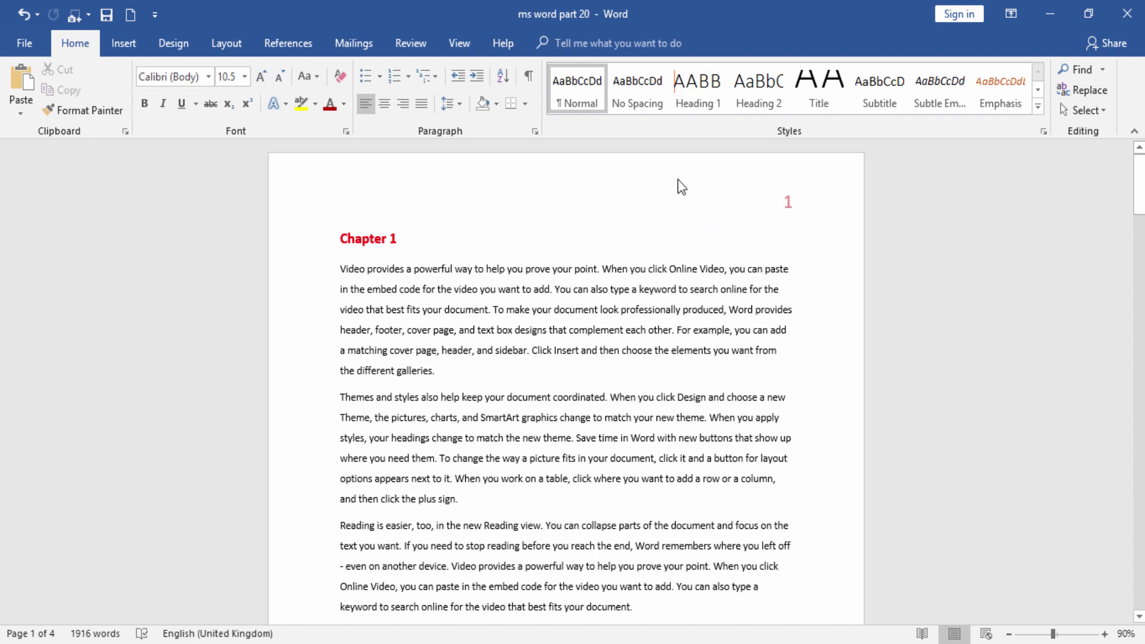
click(127, 45)
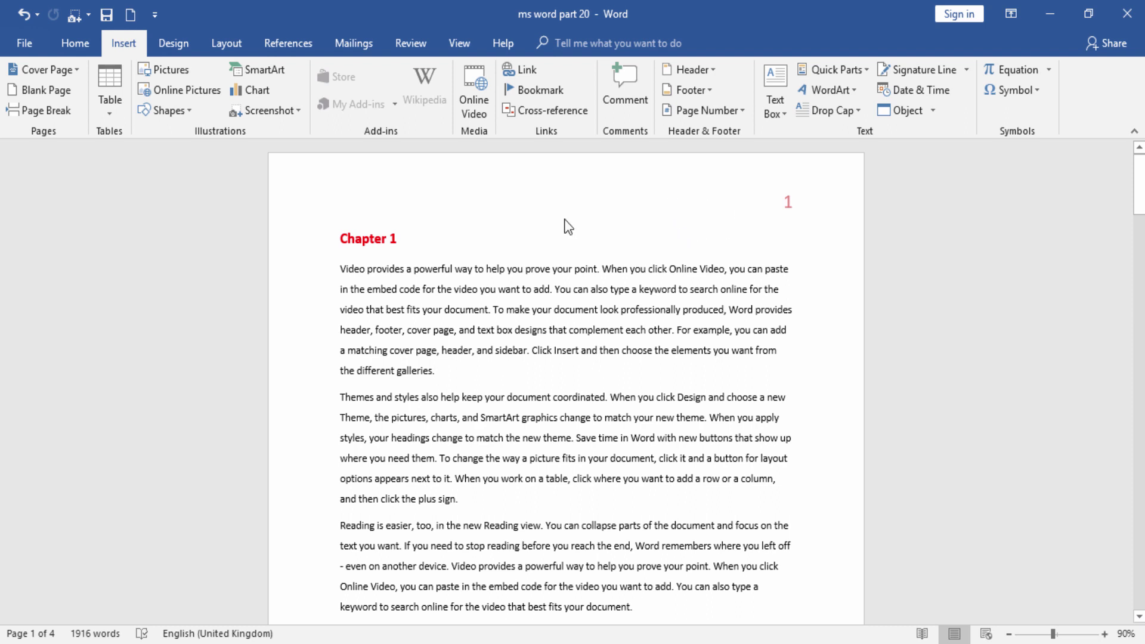
- Insert a new-page section break from Layout > Breaks and check where Chapter 2 falls
click(228, 44)
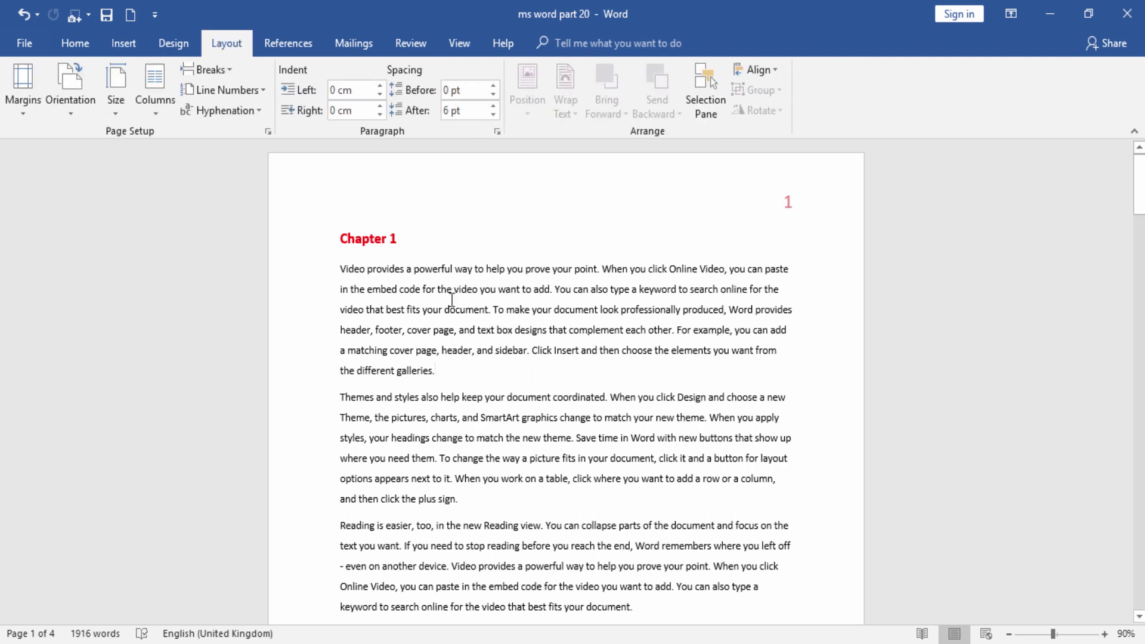
click(228, 70)
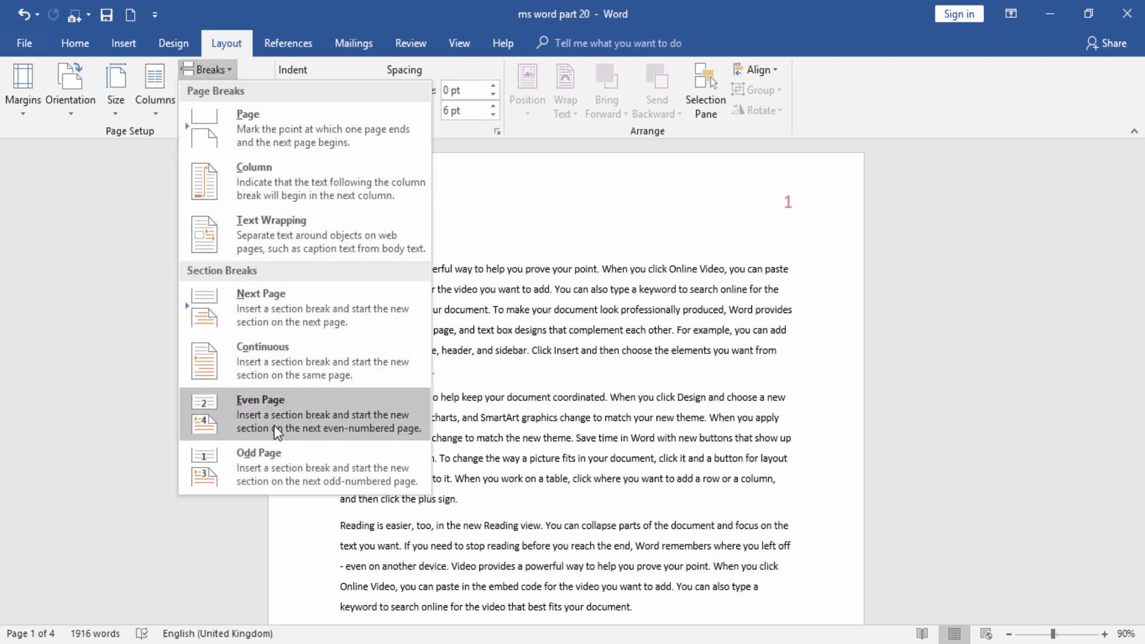
click(274, 468)
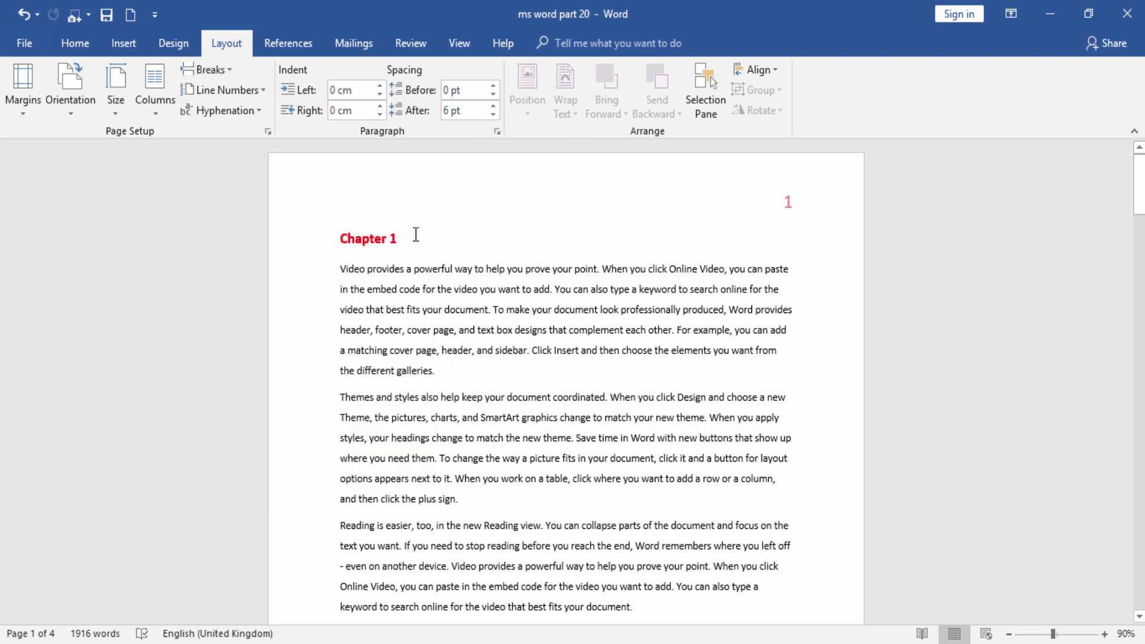
scroll(477, 346, down, 2)
scroll(466, 358, down, 4)
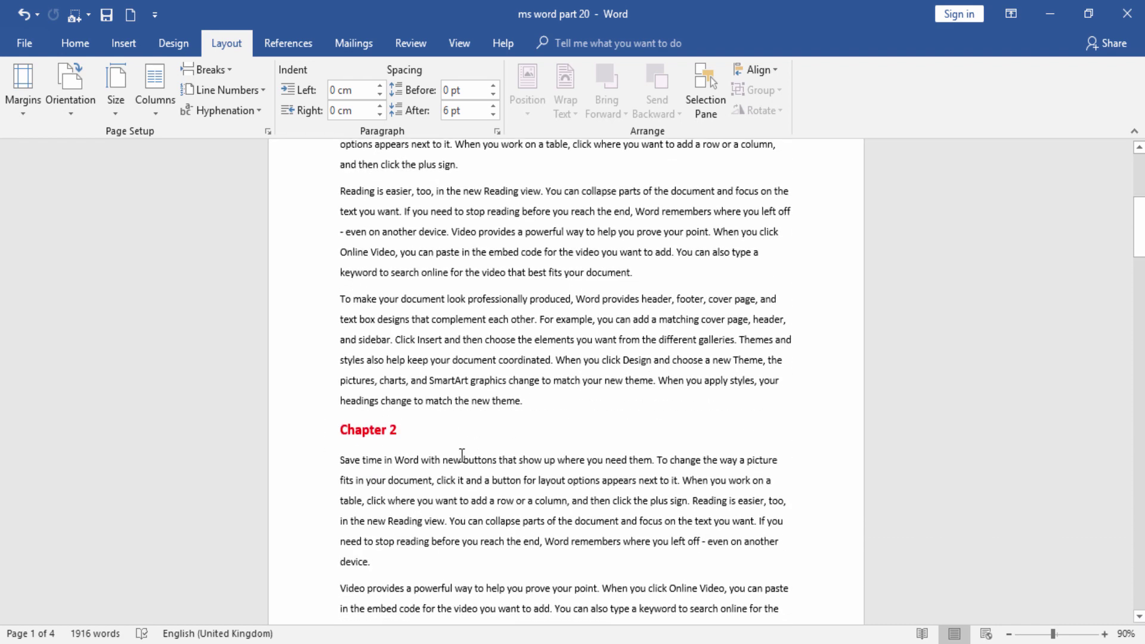
scroll(462, 455, up, 6)
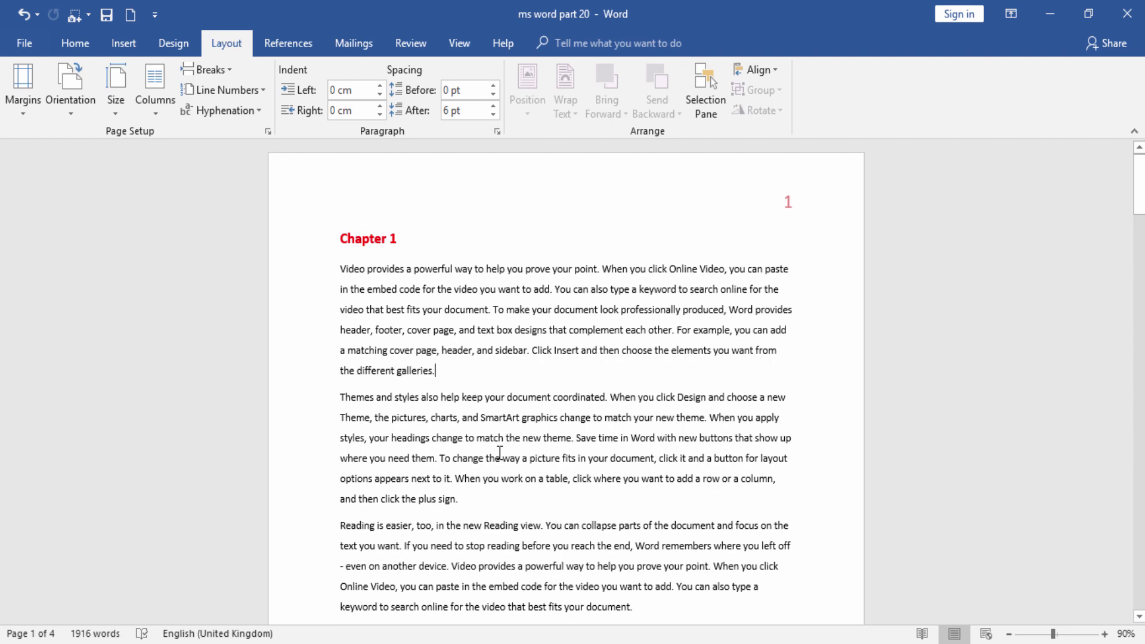
scroll(500, 454, down, 1)
scroll(500, 453, down, 2)
scroll(500, 453, down, 3)
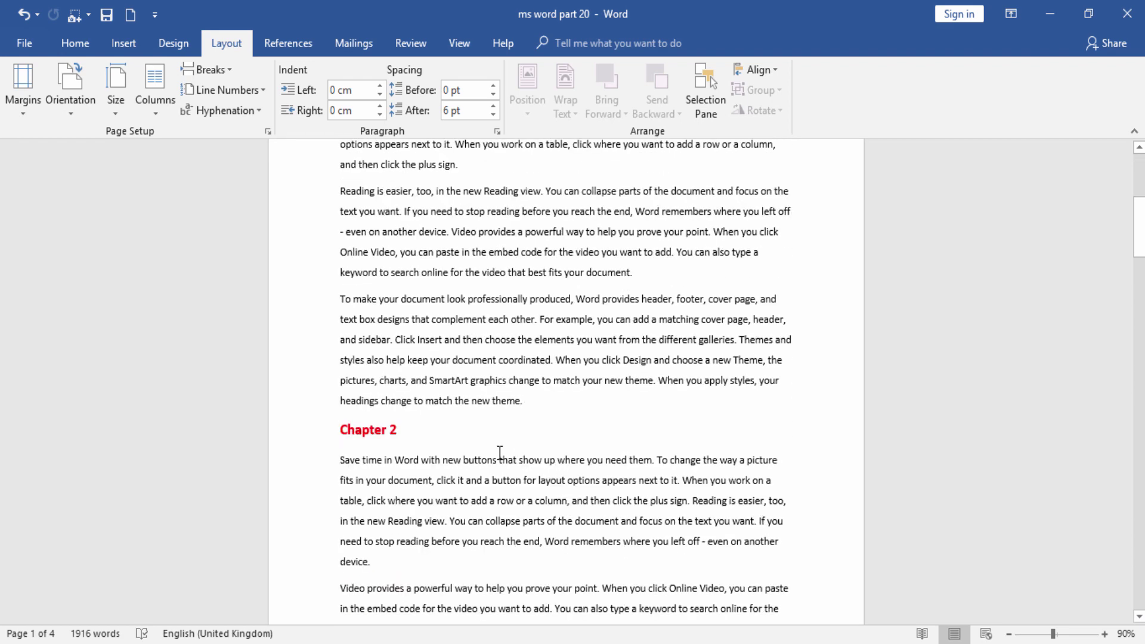
scroll(499, 451, up, 3)
scroll(499, 451, up, 5)
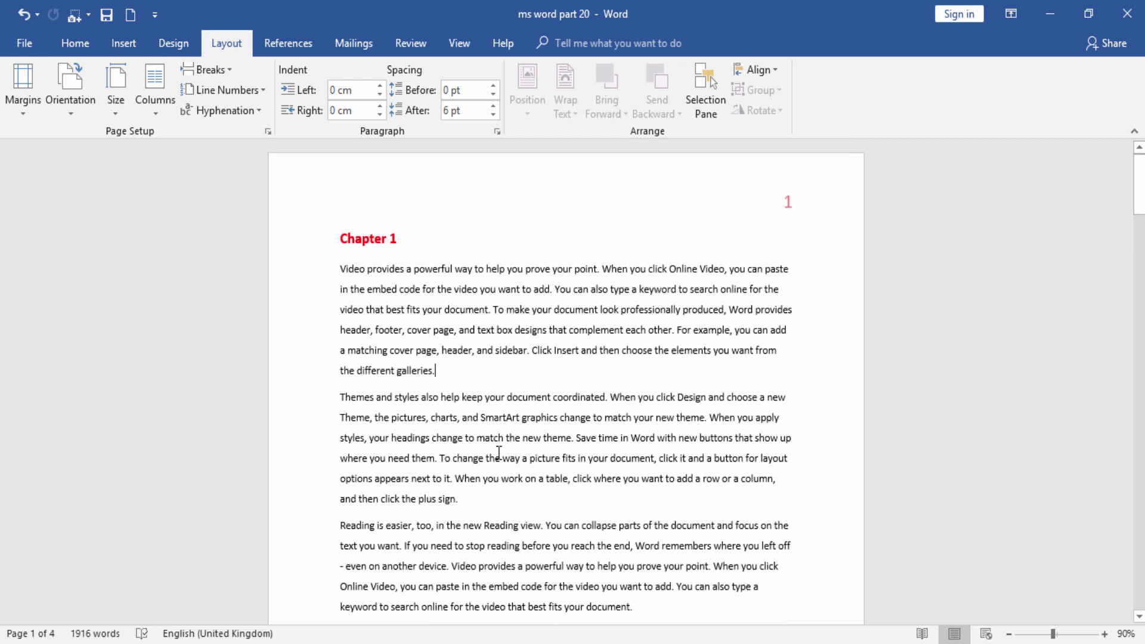
scroll(498, 452, down, 4)
scroll(498, 453, down, 3)
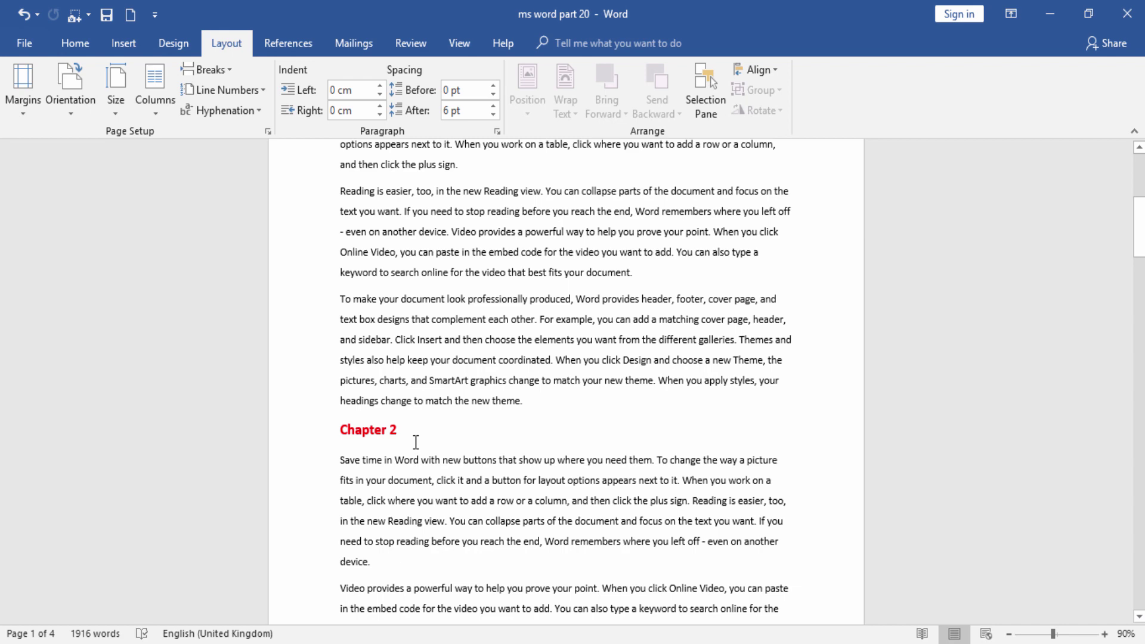
scroll(415, 442, up, 5)
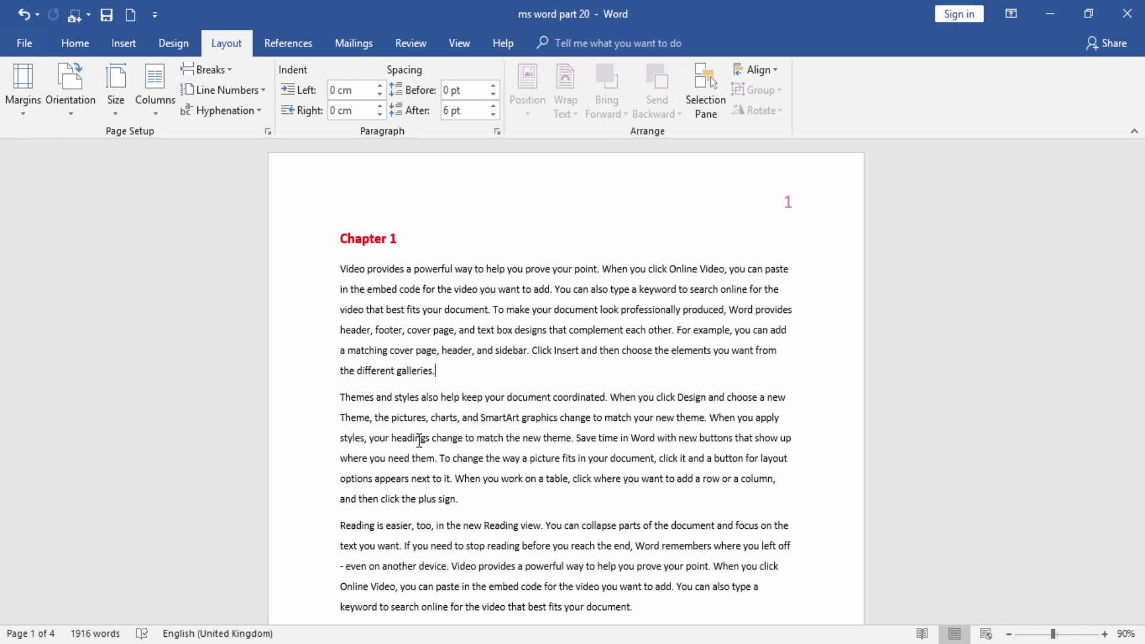
scroll(405, 437, down, 5)
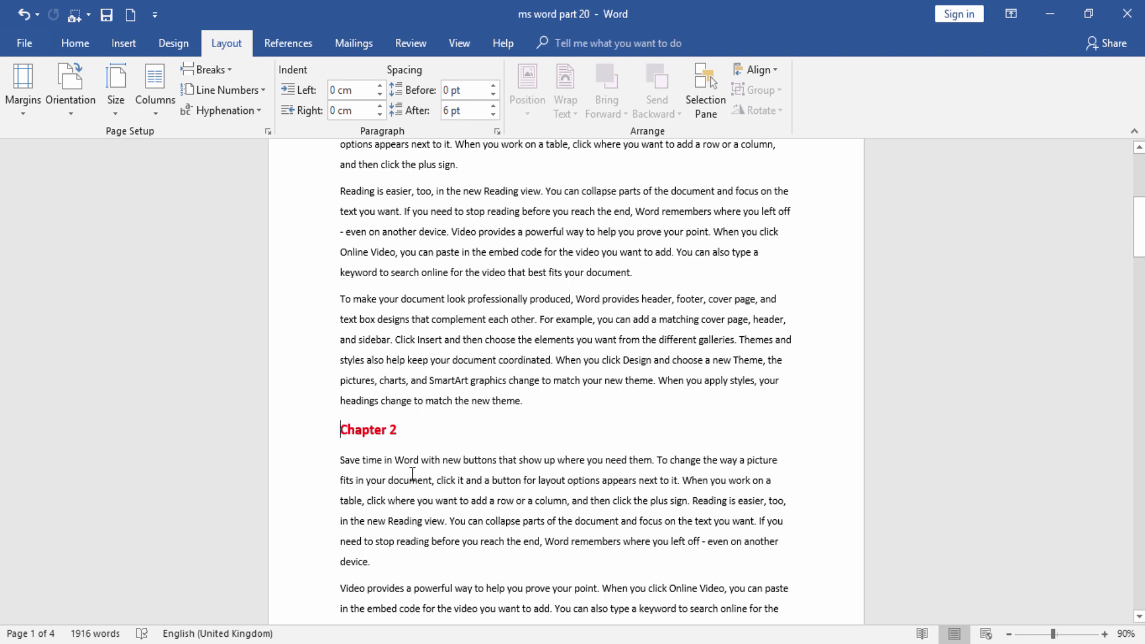
click(222, 70)
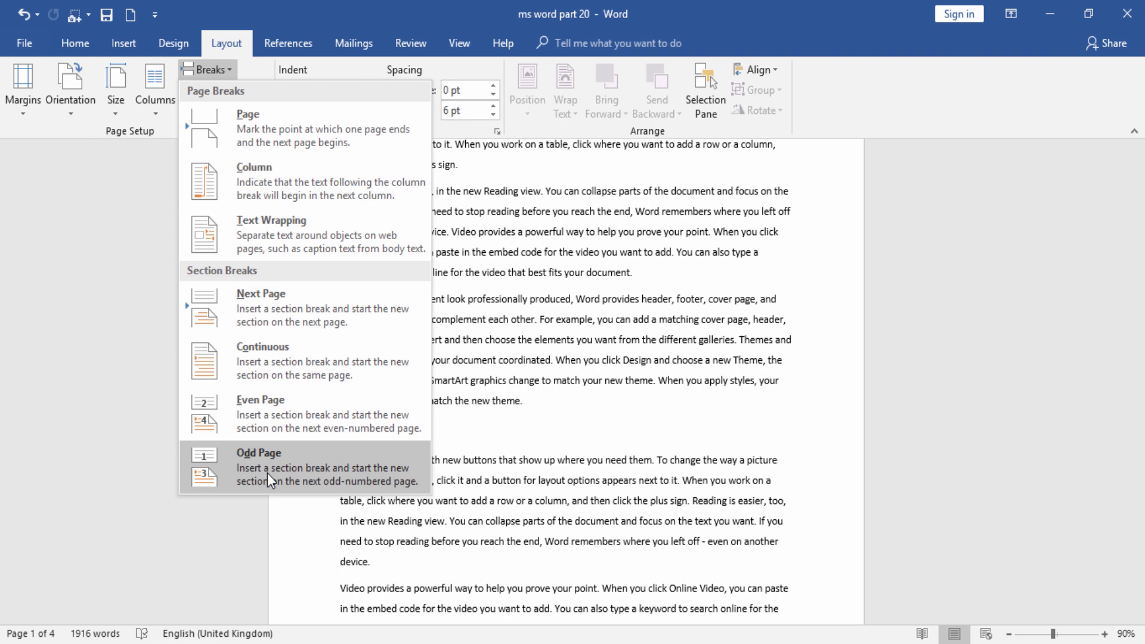
click(281, 472)
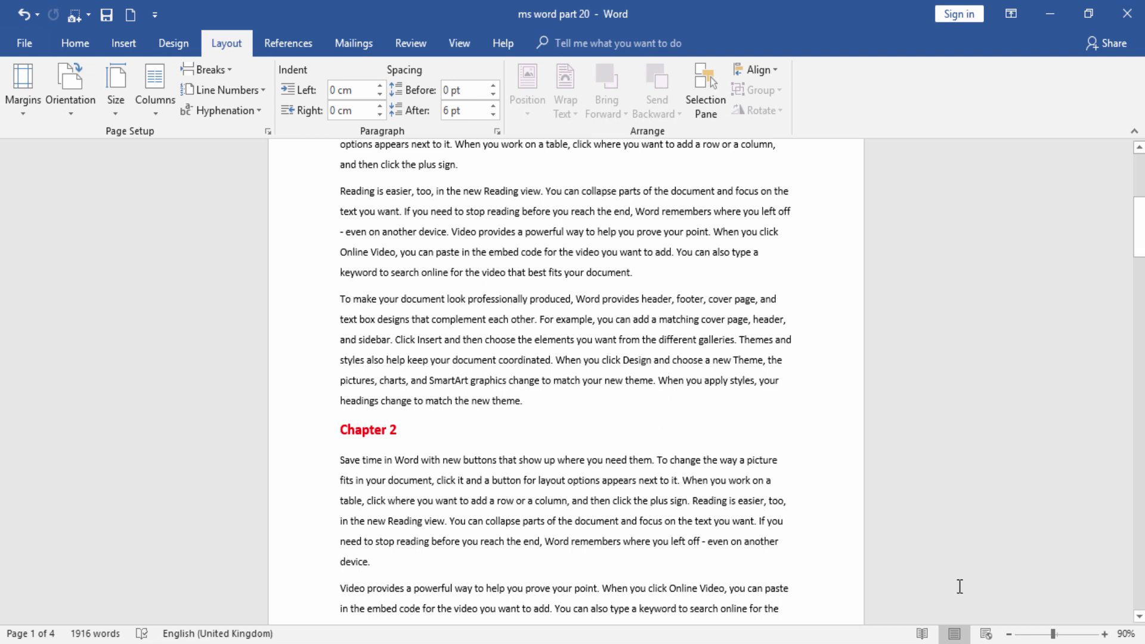
click(1009, 634)
- Zoom out to 40% so all four pages show side by side, then open the Breaks list
click(1009, 634)
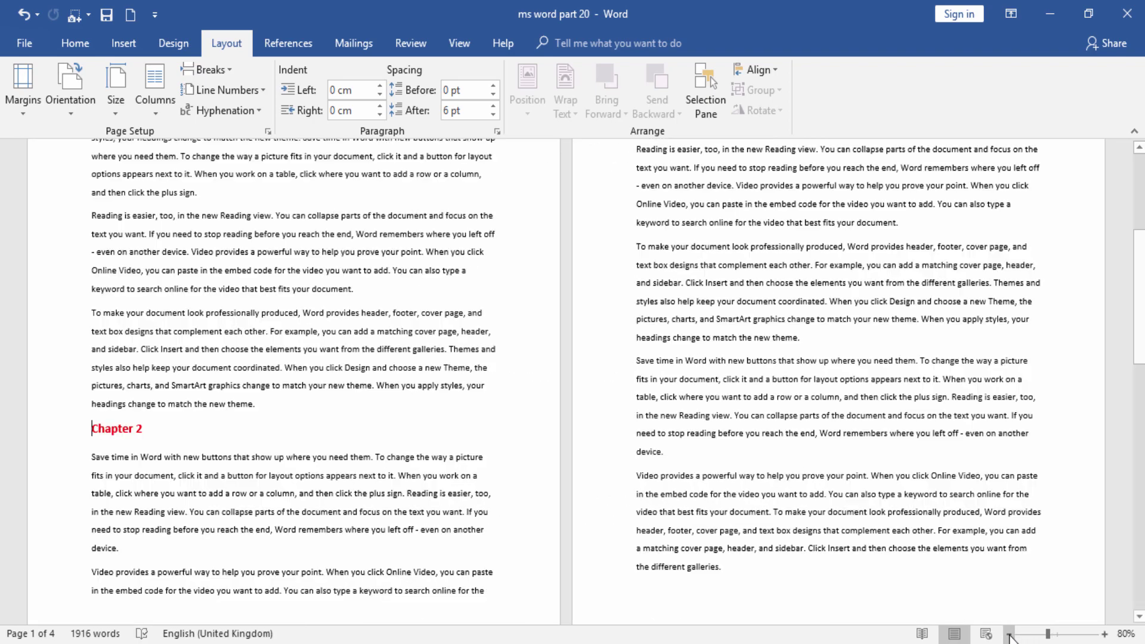
click(1008, 634)
click(1009, 634)
click(1009, 633)
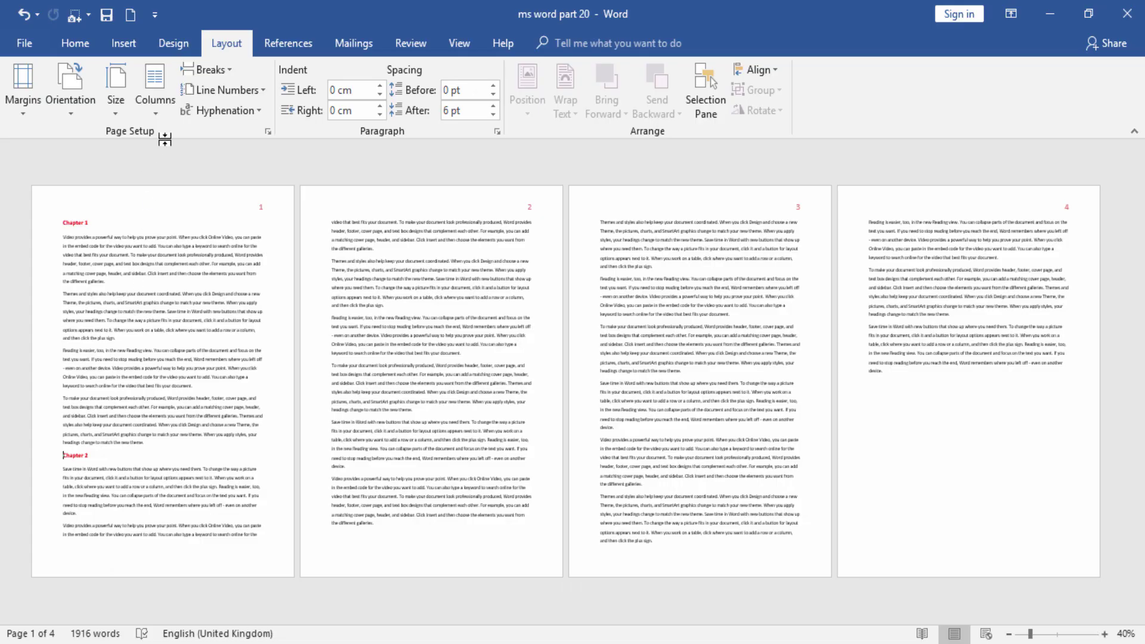
click(224, 70)
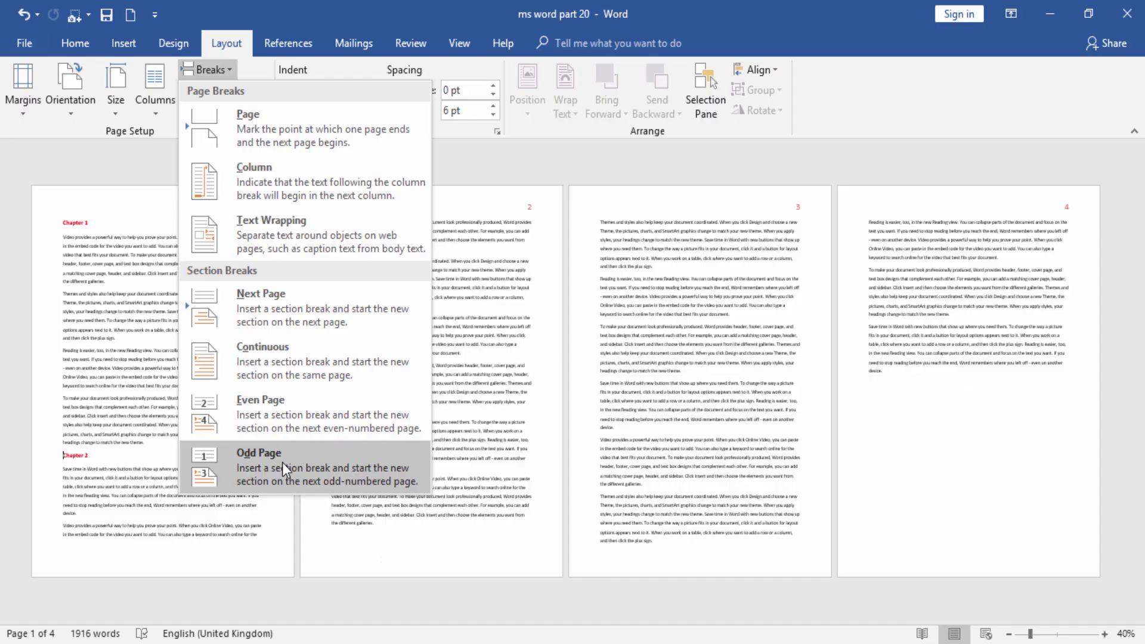
click(281, 462)
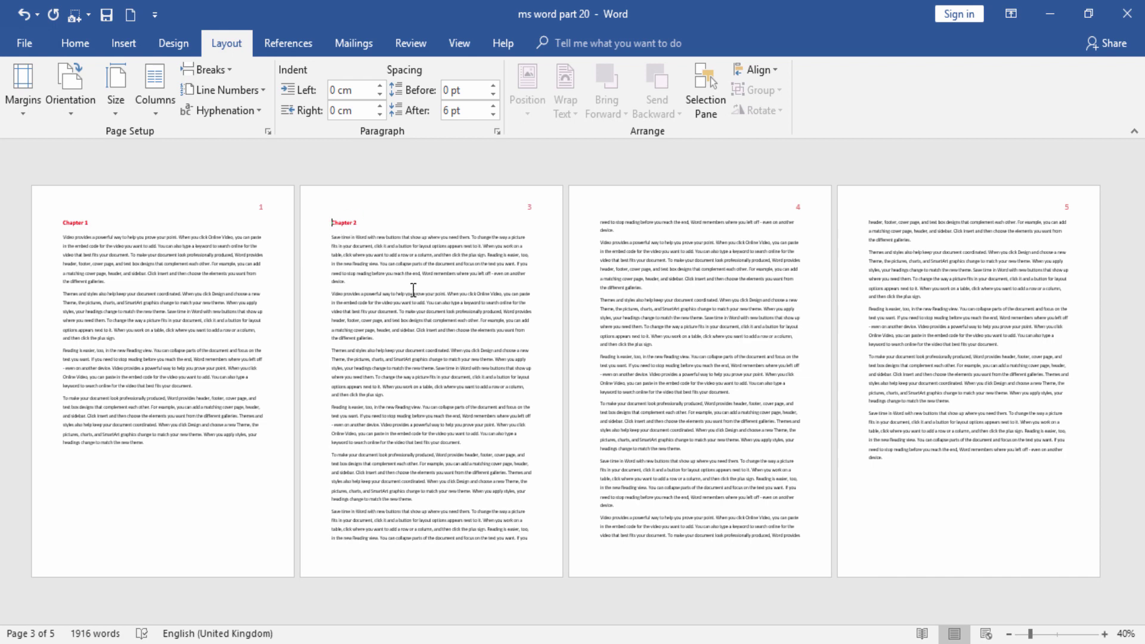
click(24, 15)
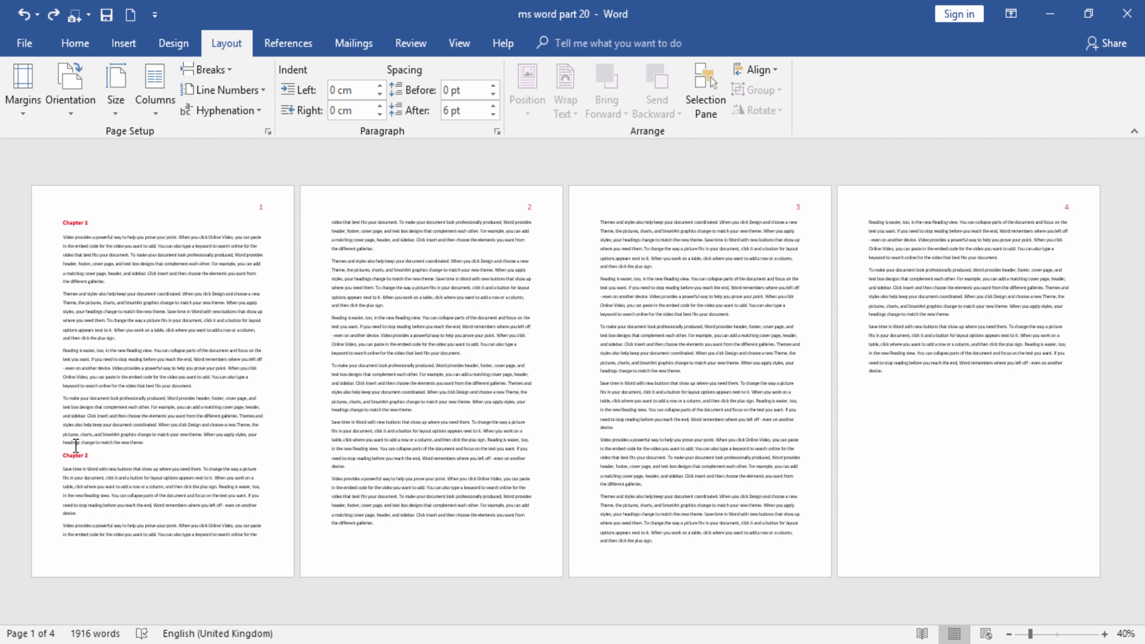
click(62, 456)
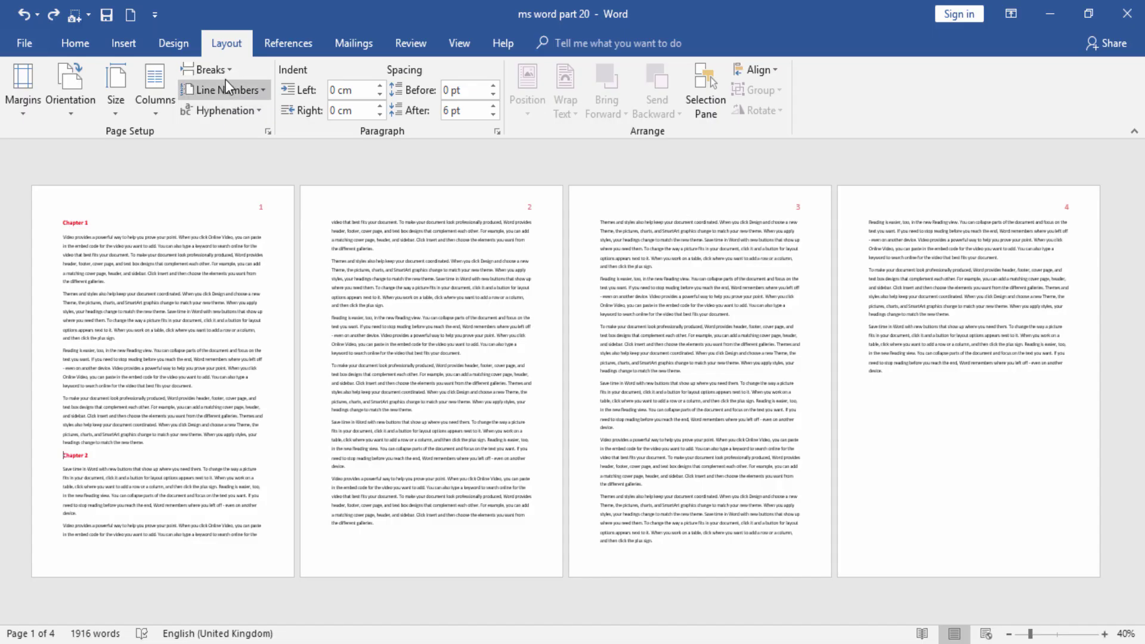
- Insert an Even Page section break so Chapter 2 begins at the top of page 2
click(228, 69)
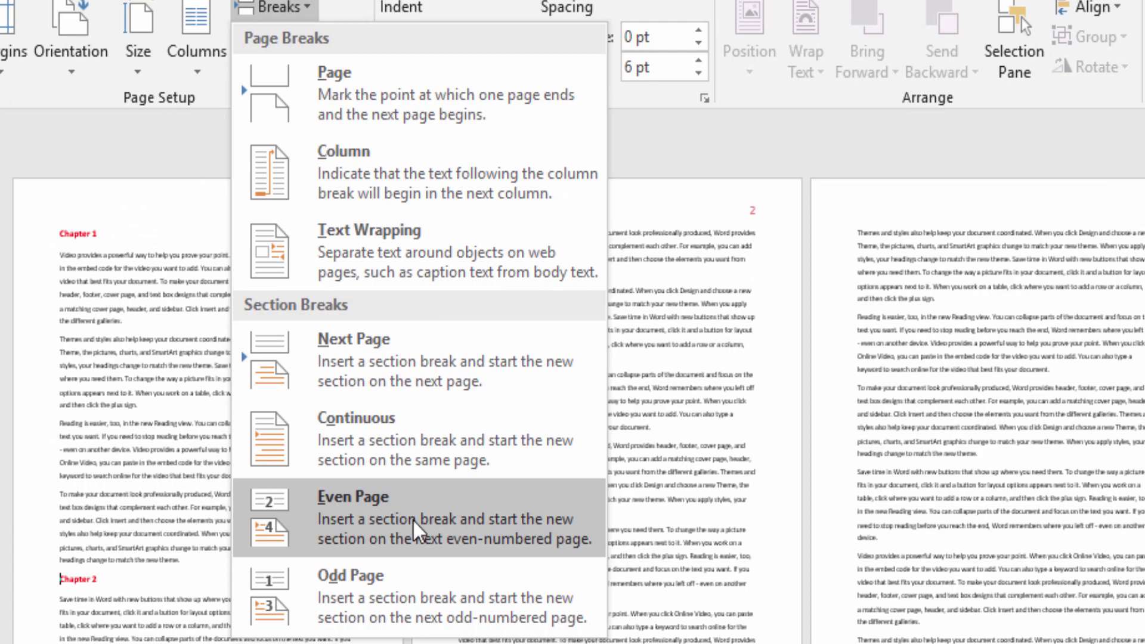
click(296, 531)
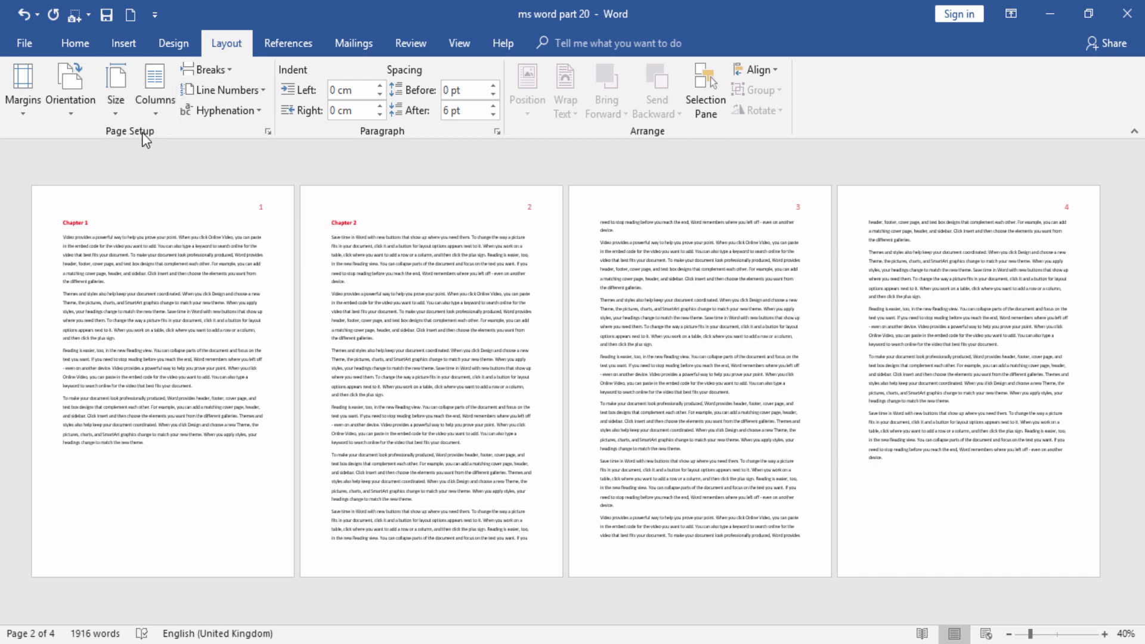
click(228, 72)
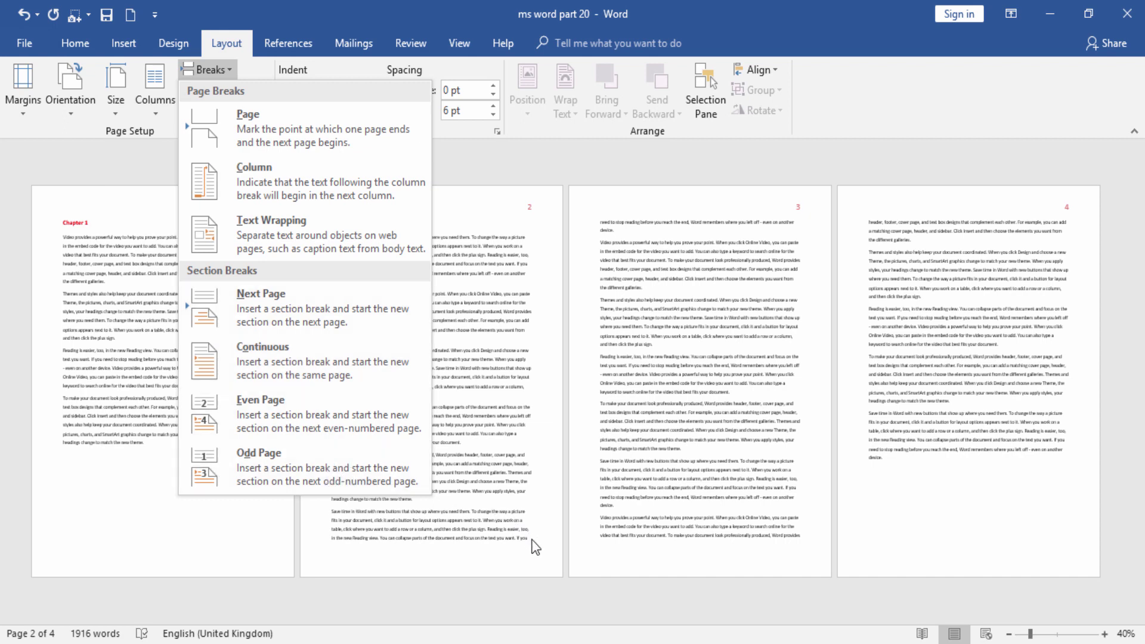
key(p)
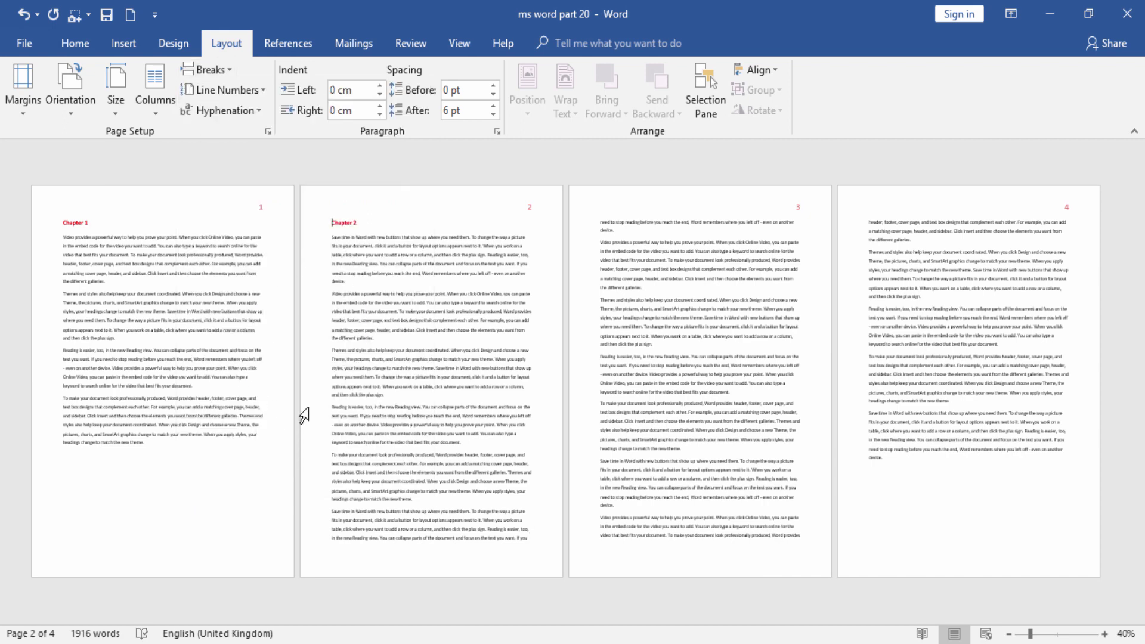